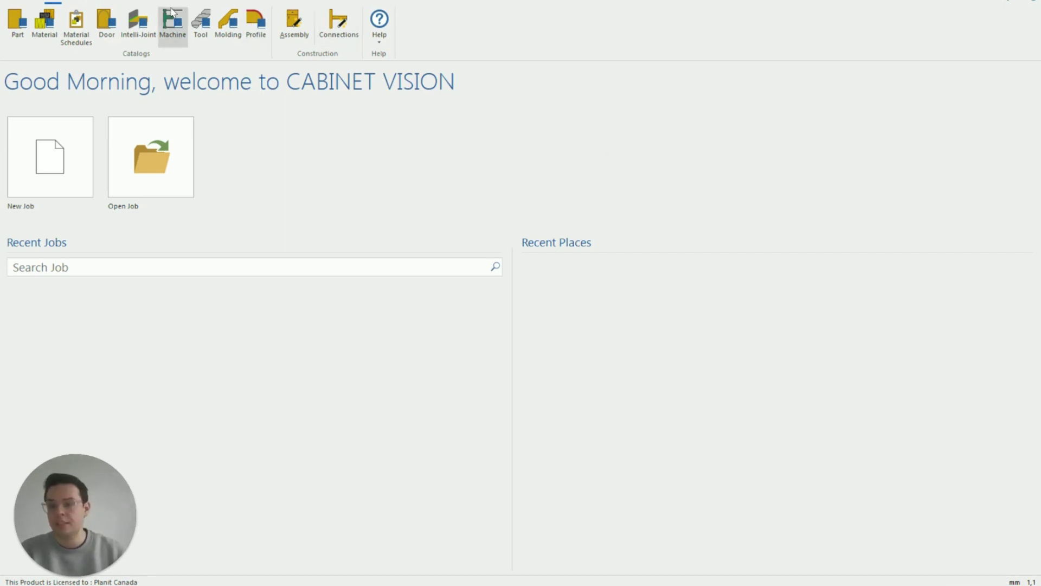
Step: Open the empty System Parameters list from System/Tools and select the first Prompt cell
left_click(109, 2)
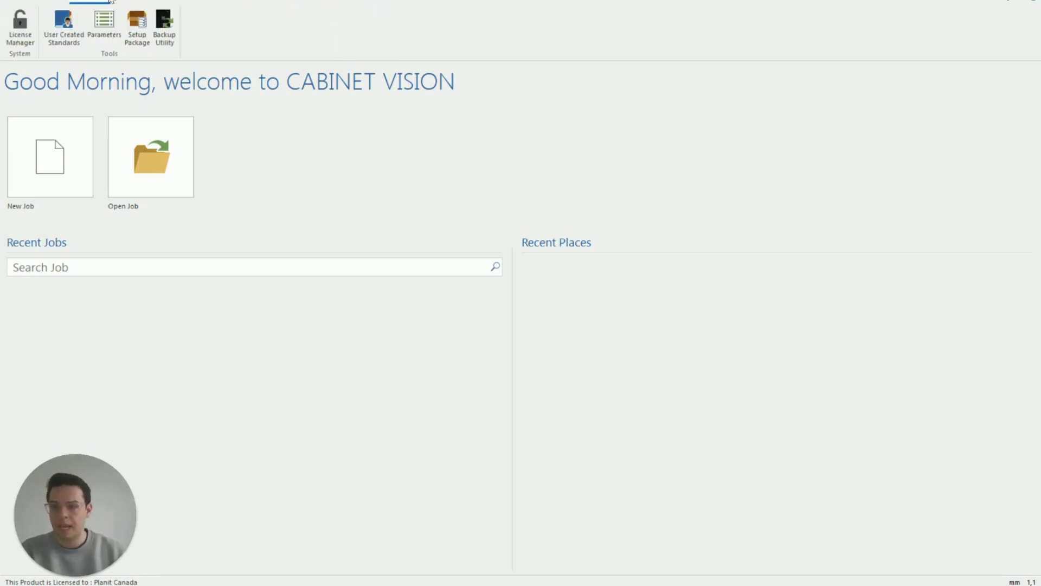
left_click(104, 27)
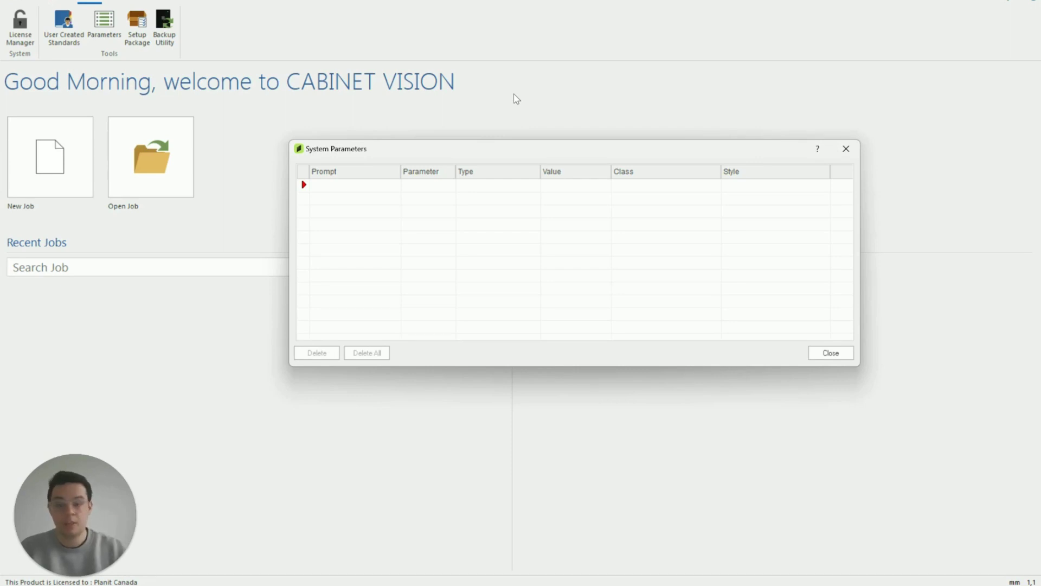
left_click(381, 188)
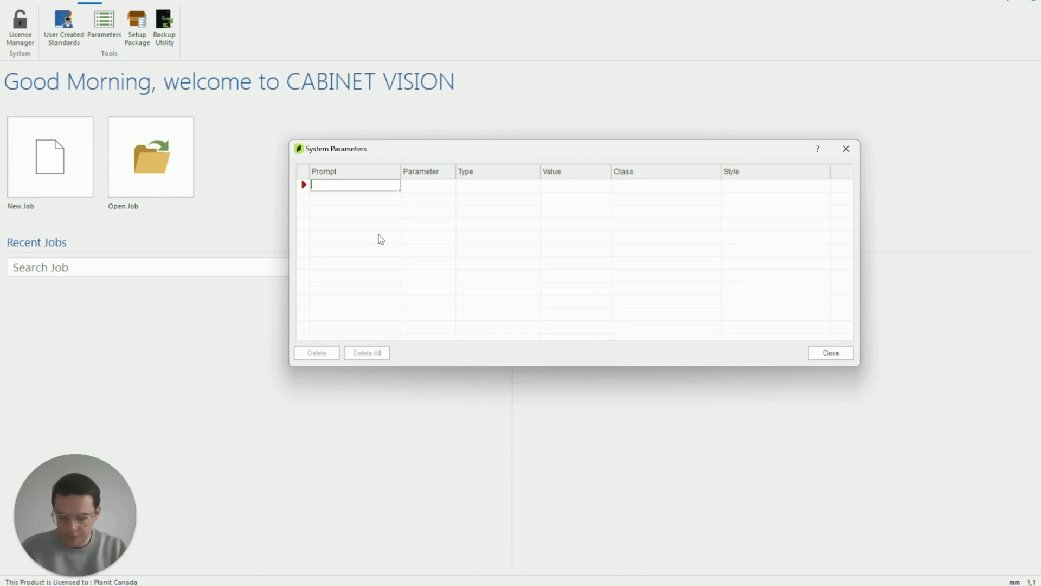
Step: Add a new system parameter entry with the prompt 'Change Toe Height'
type("Change ")
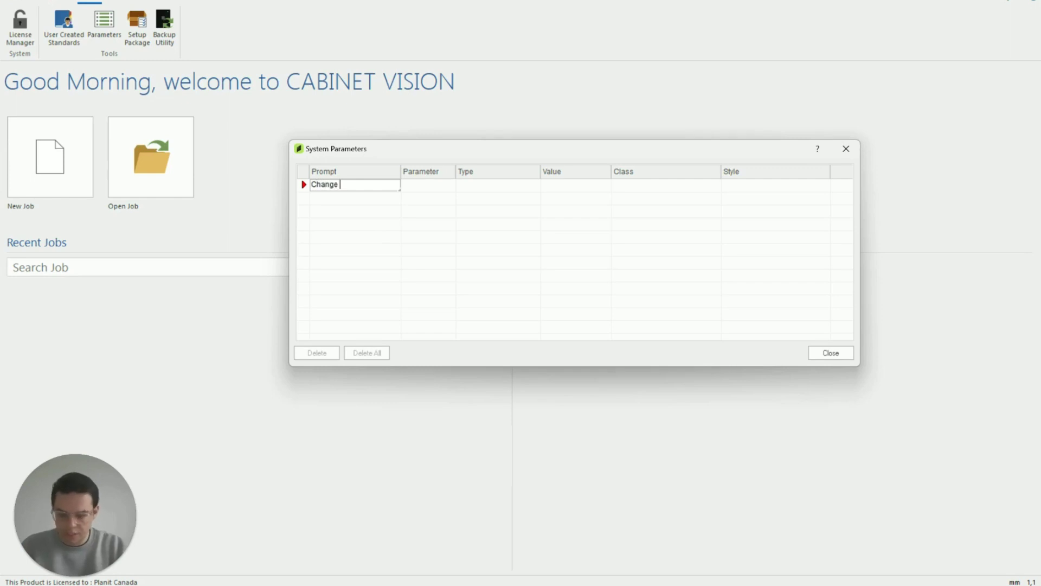
type("Toe Height")
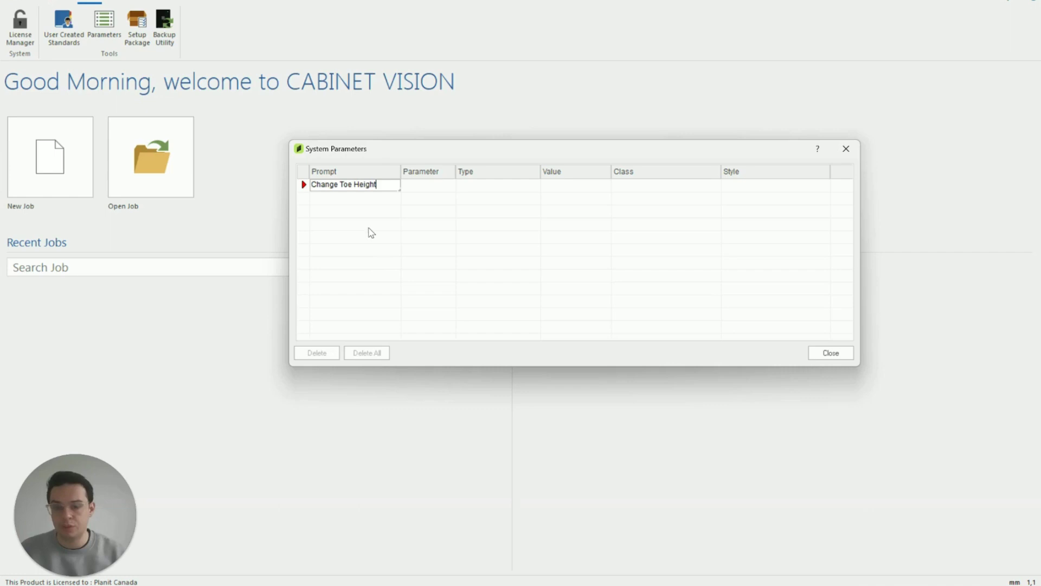
left_click(373, 203)
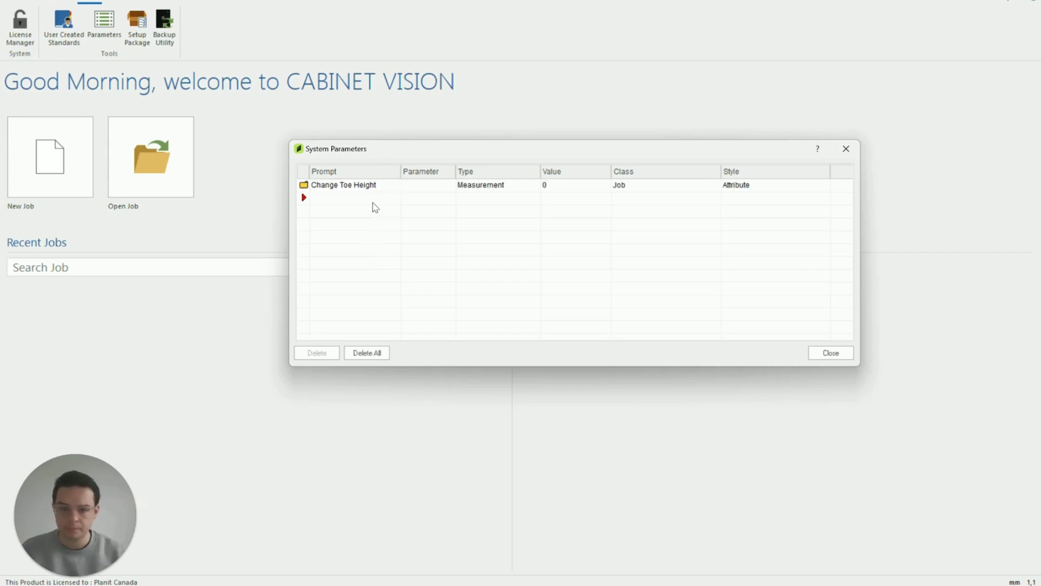
left_click(445, 189)
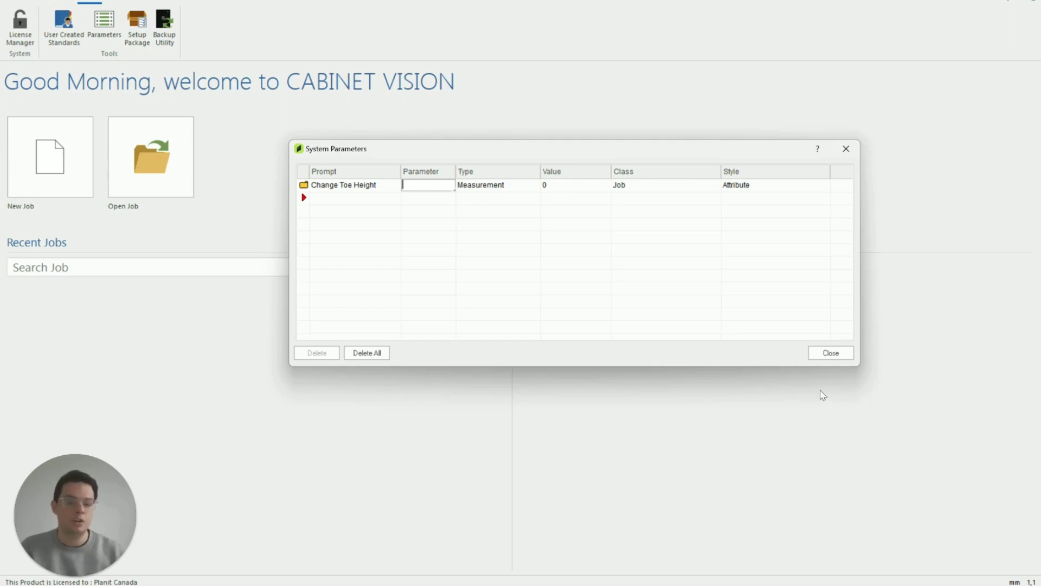
Step: Close System Parameters and open Help Topics from the Catalogs tab
left_click(839, 357)
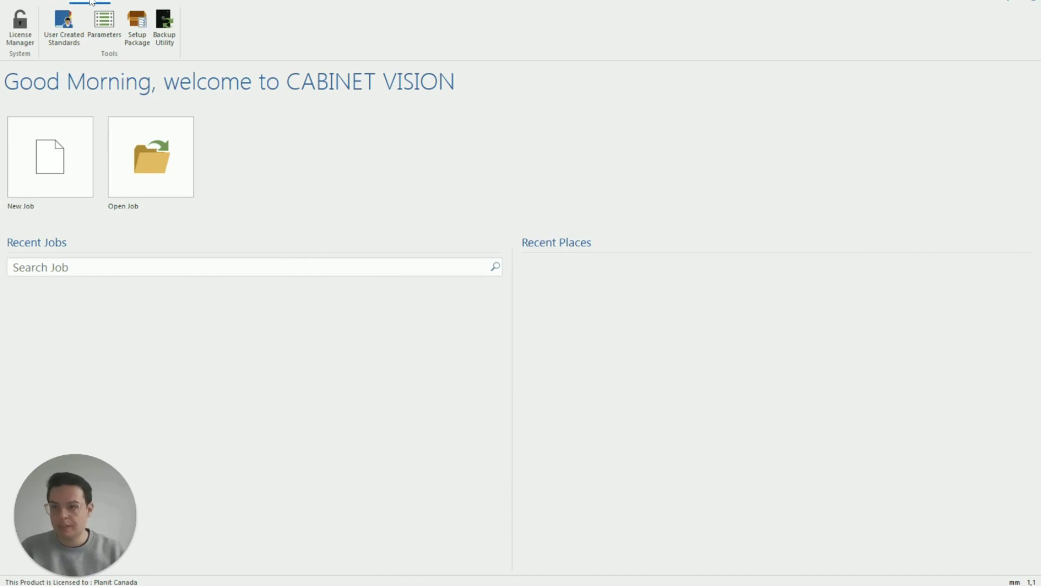
left_click(55, 2)
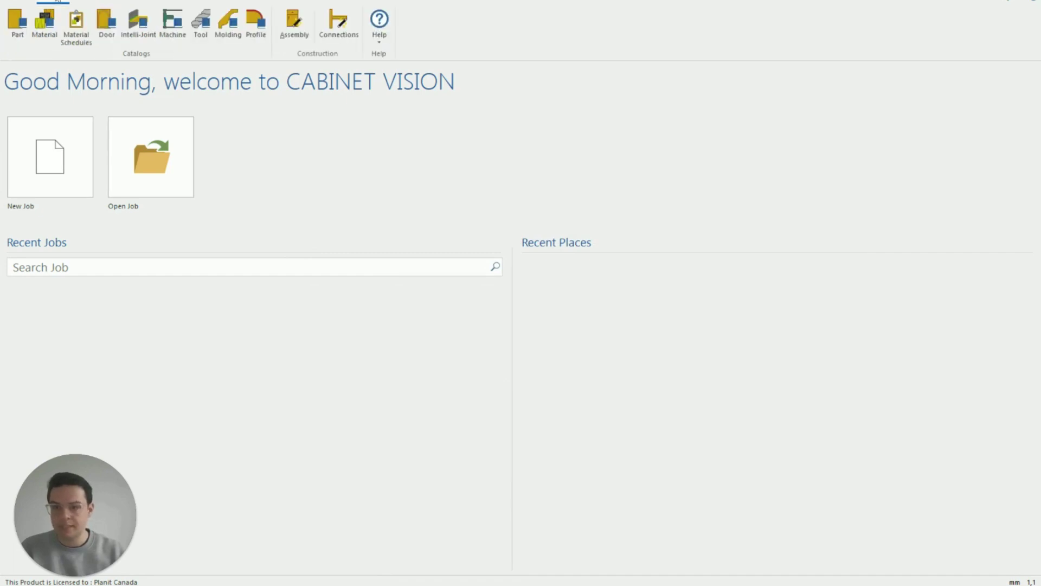
left_click(382, 39)
left_click(402, 63)
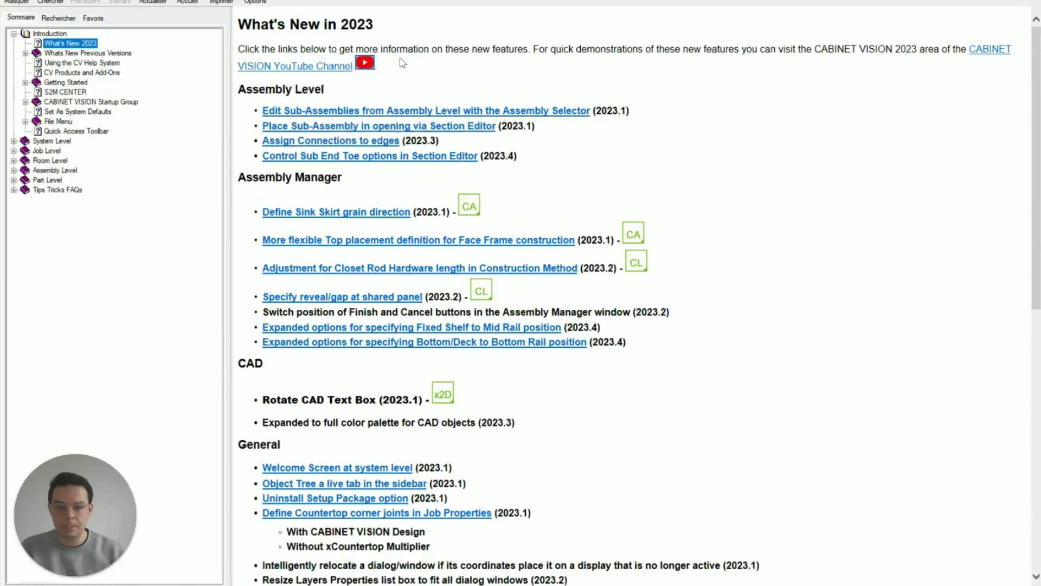
Step: Search help for 'toe height' and open the System Parameters topic
left_click(70, 20)
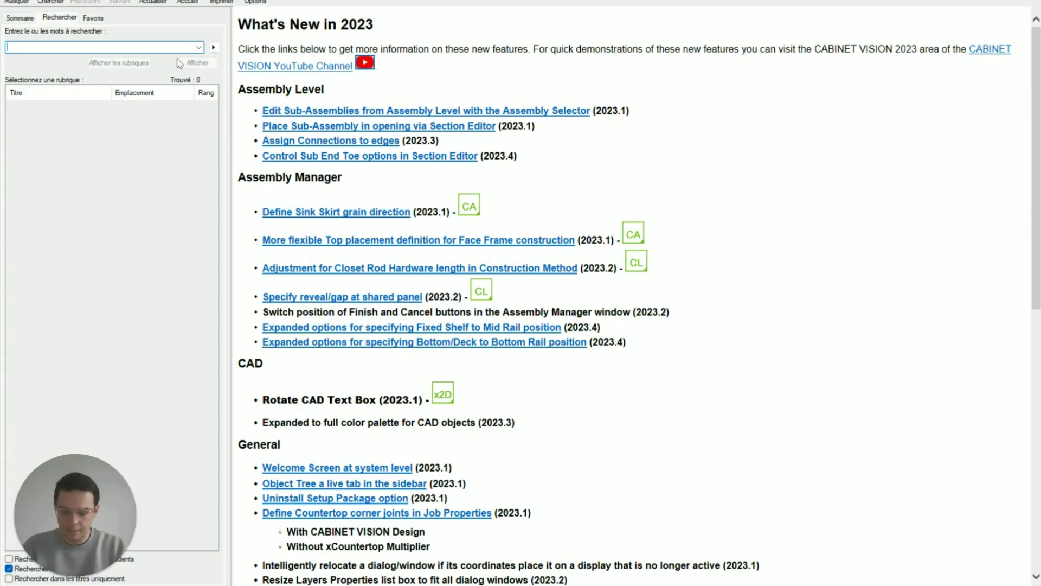
type("toe height")
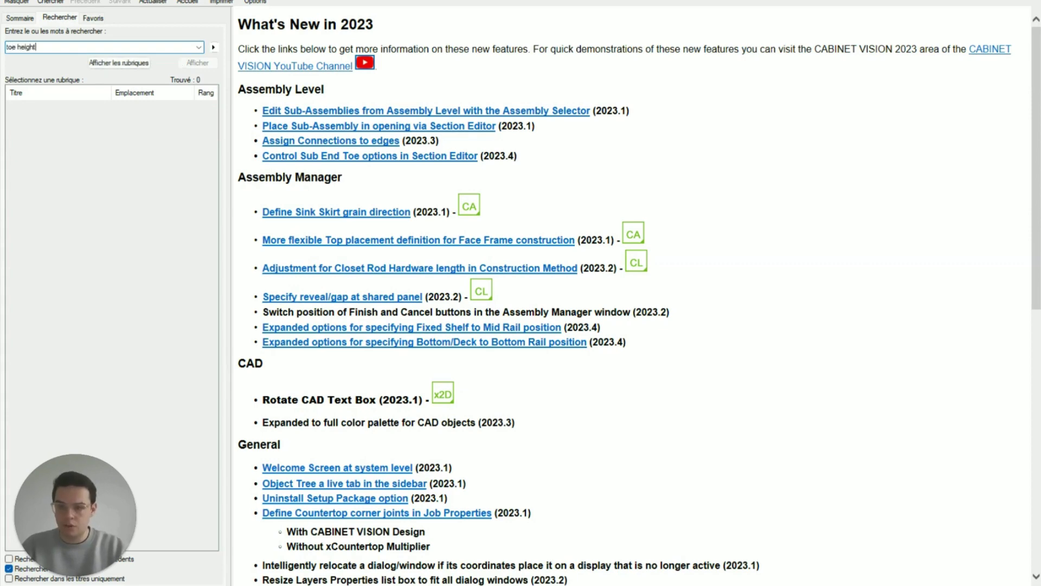
key("Return")
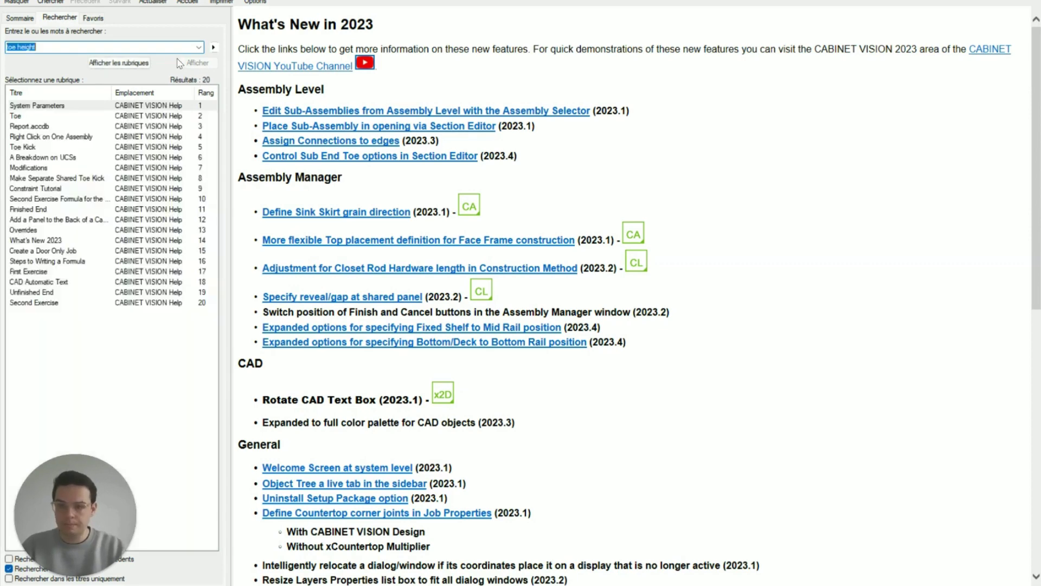
left_click(75, 111)
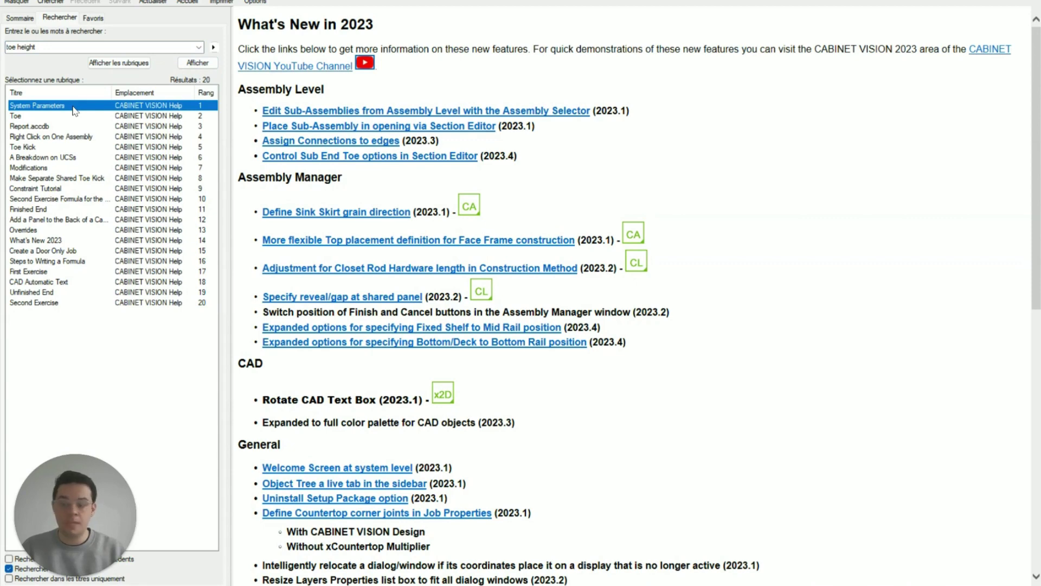
double_click(72, 107)
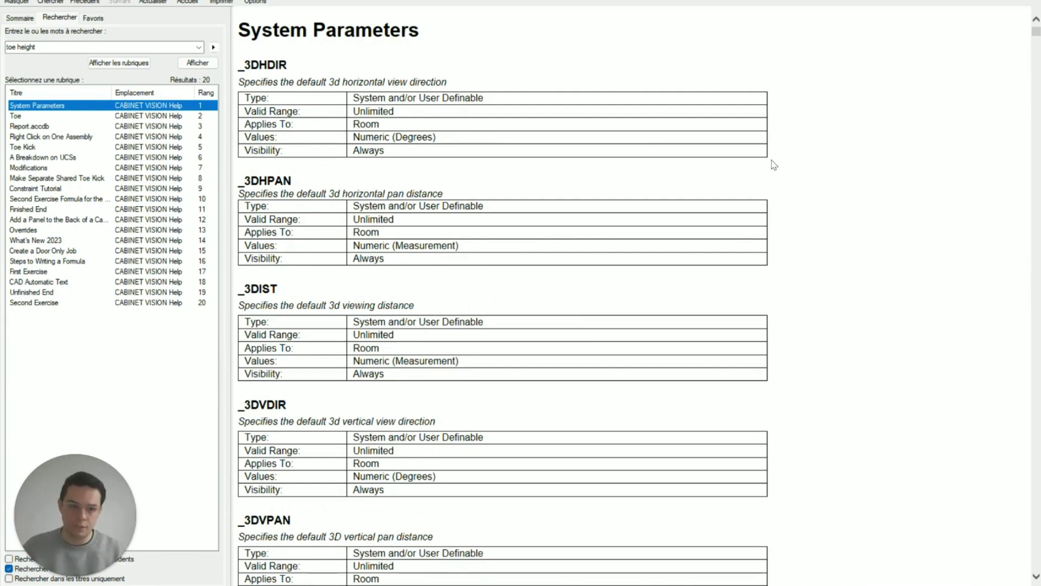
Step: Find 'toe height' on the System Parameters help page and locate the TOEH entry
left_click(777, 165)
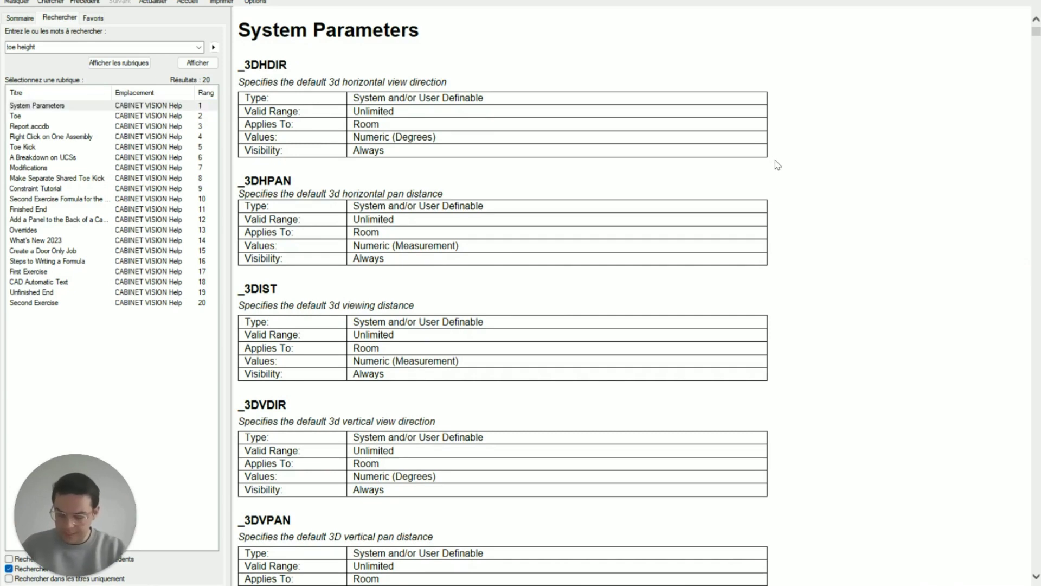
key("ctrl+f")
type("toe ")
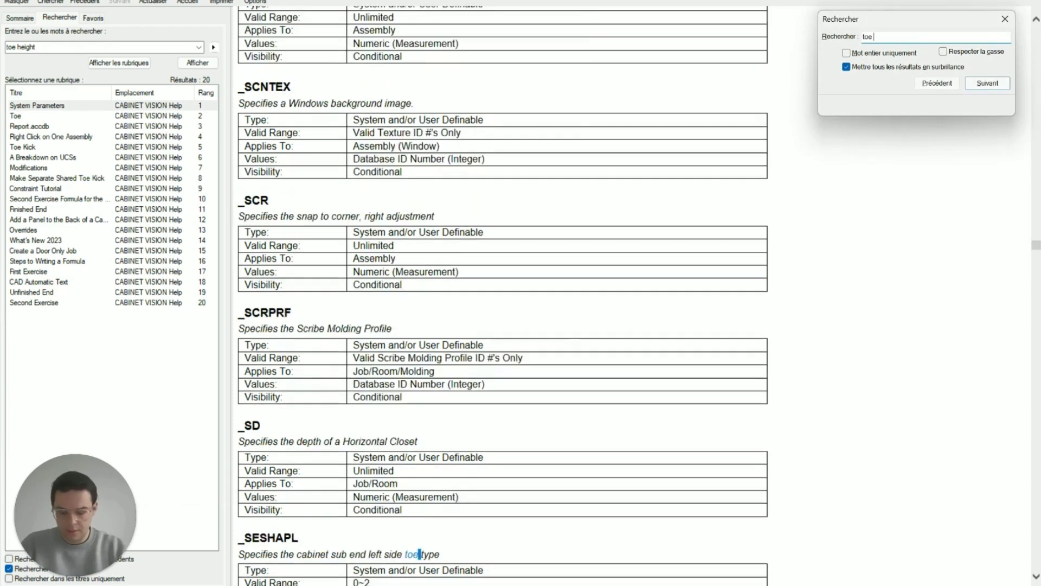
type("height")
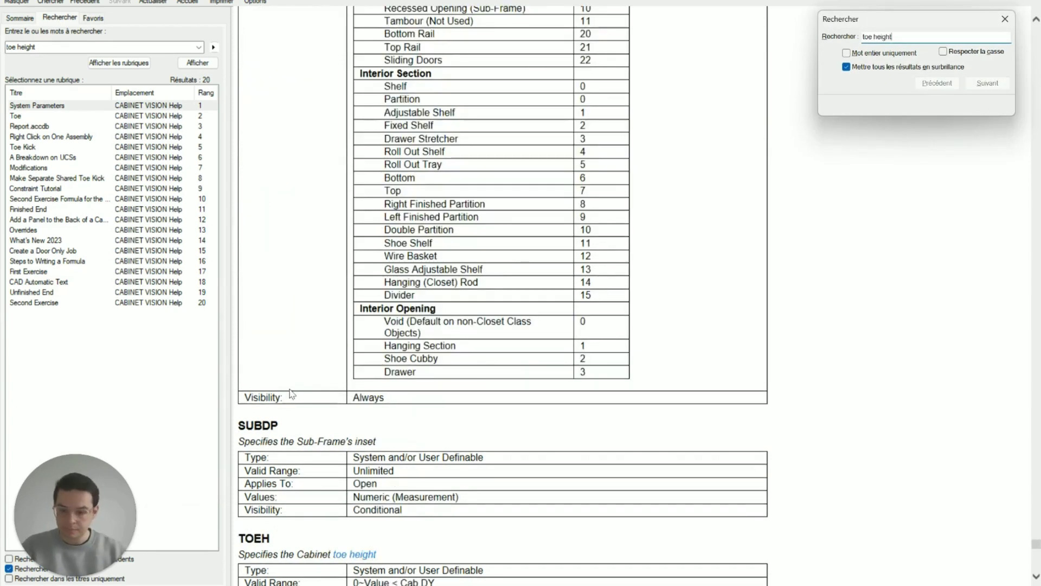
scroll(292, 394, "down", 3)
scroll(314, 352, "down", 3)
scroll(288, 319, "up", 1)
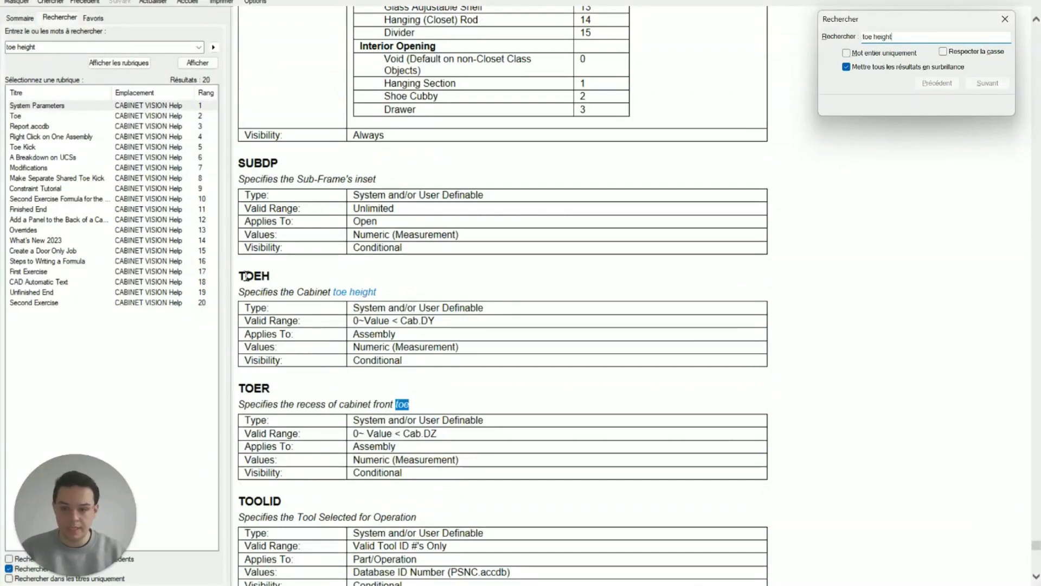
left_click(277, 282)
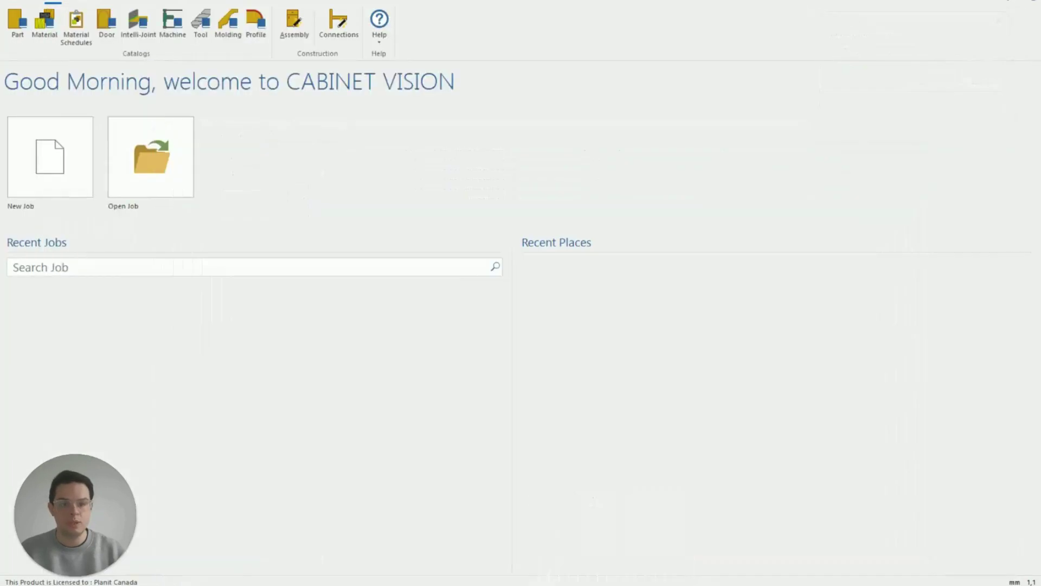
Step: Reopen System Parameters and give Change Toe Height the parameter code TOEH
left_click(90, 2)
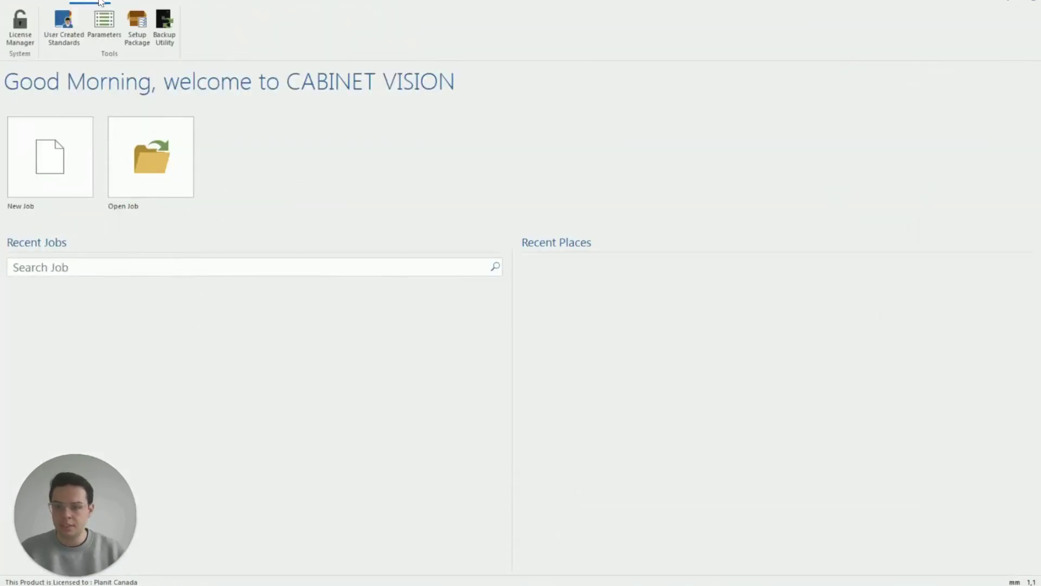
left_click(99, 34)
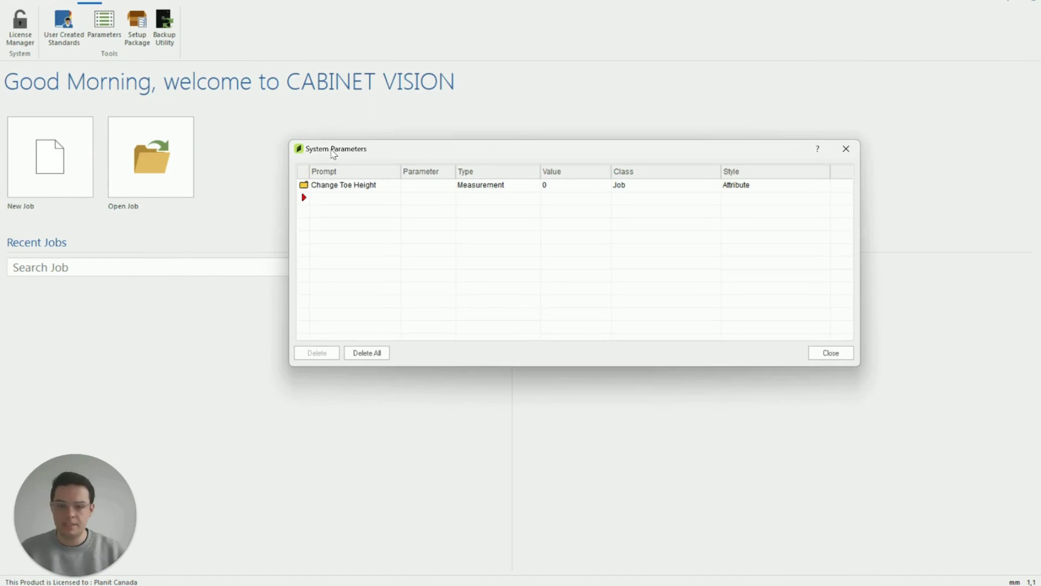
left_click(413, 187)
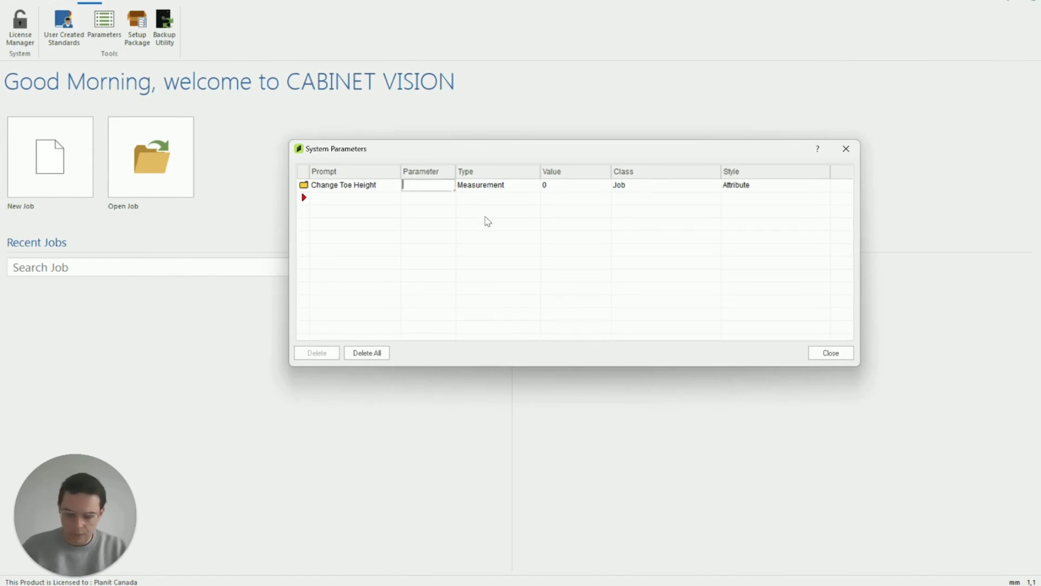
type("TOEH")
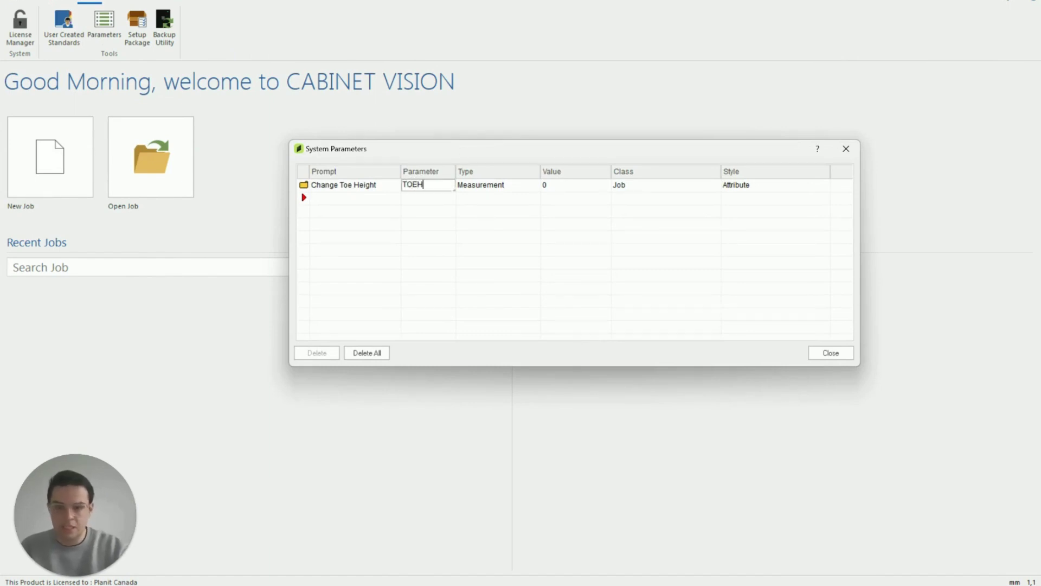
left_click(429, 197)
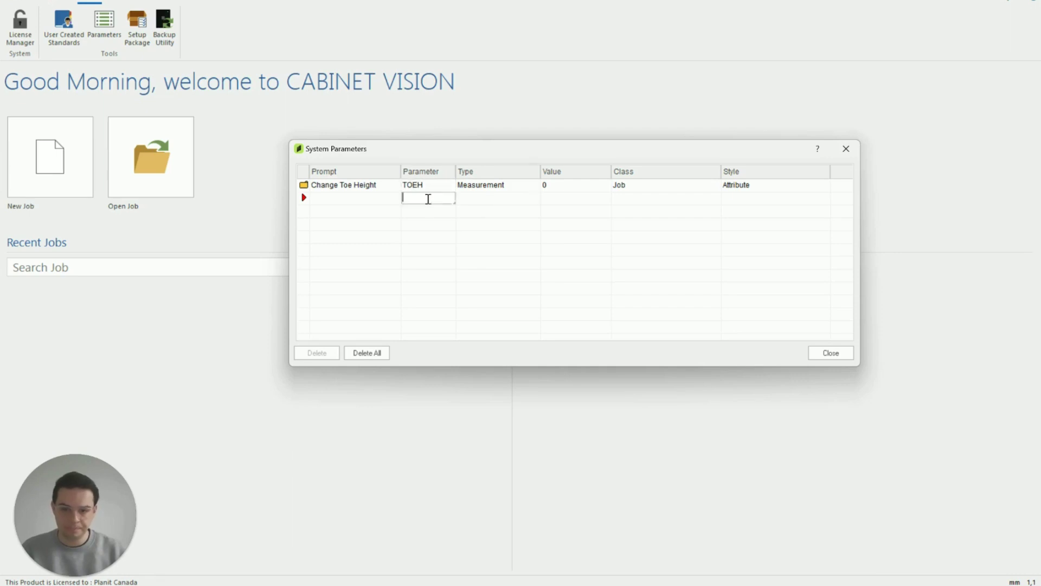
left_click(506, 188)
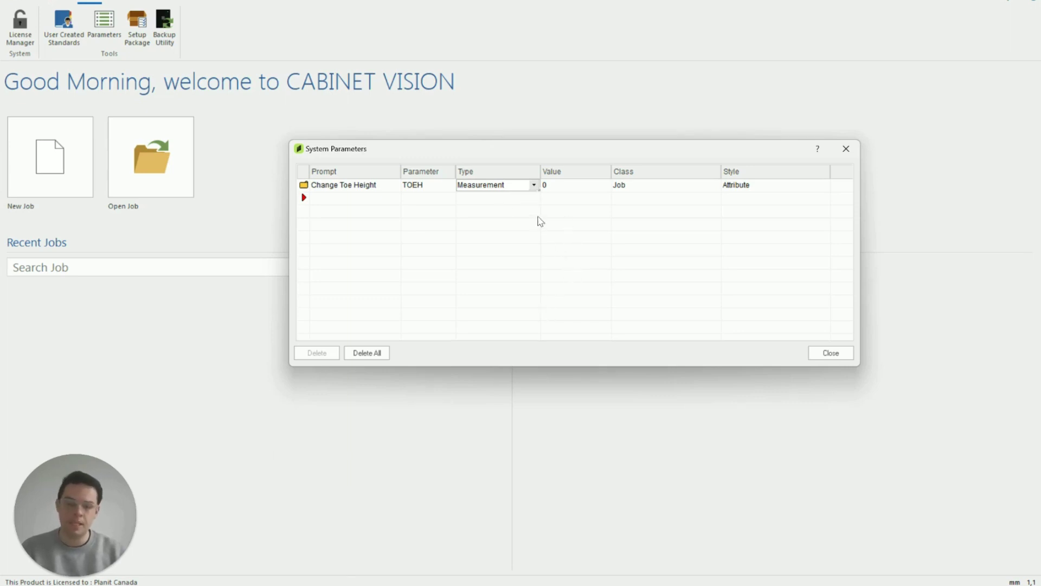
Step: Keep Measurement as the type and set Change Toe Height's value to _CV:238
left_click(534, 186)
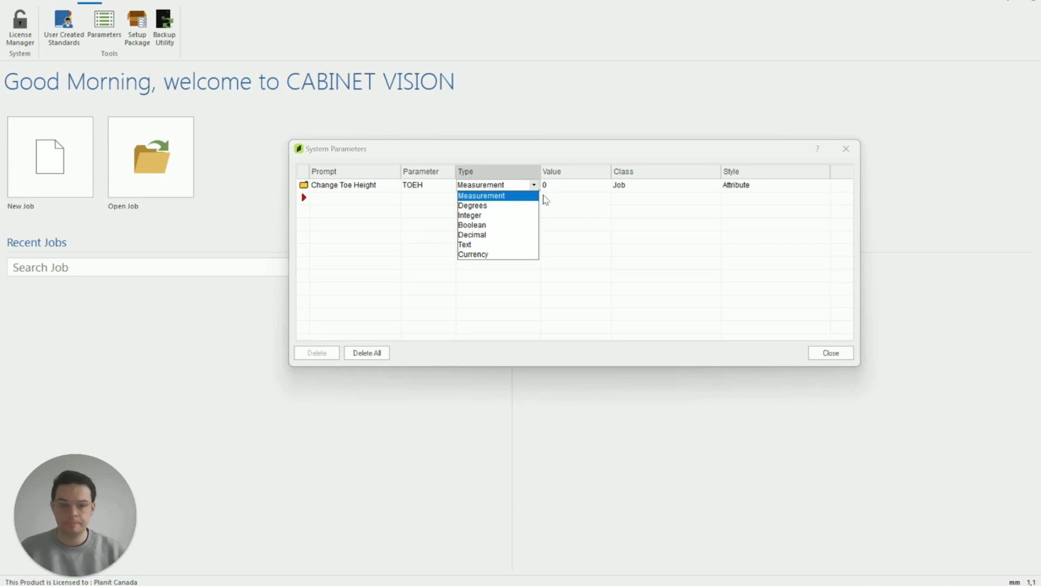
left_click(563, 213)
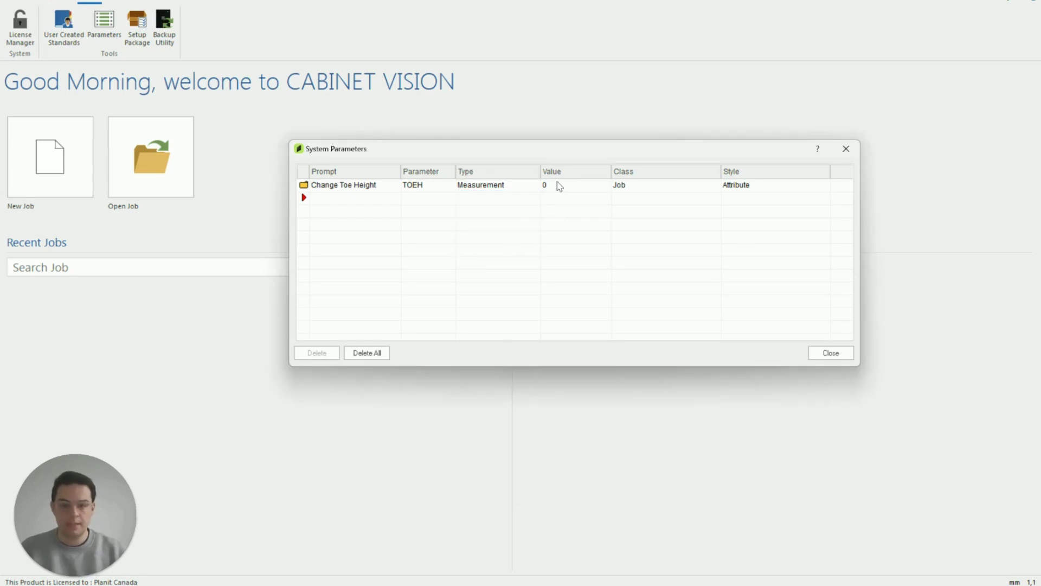
left_click(560, 185)
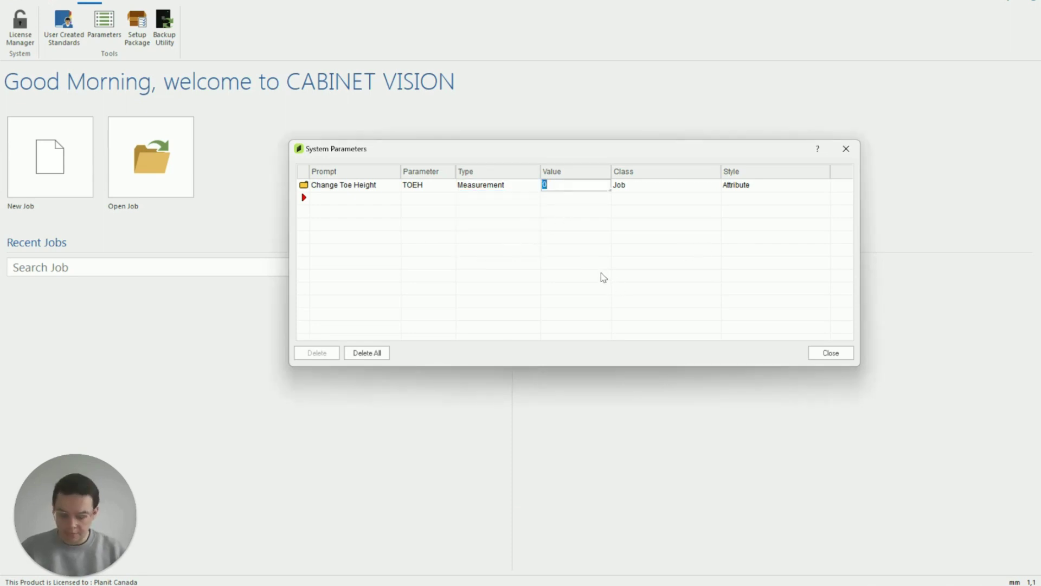
type("_")
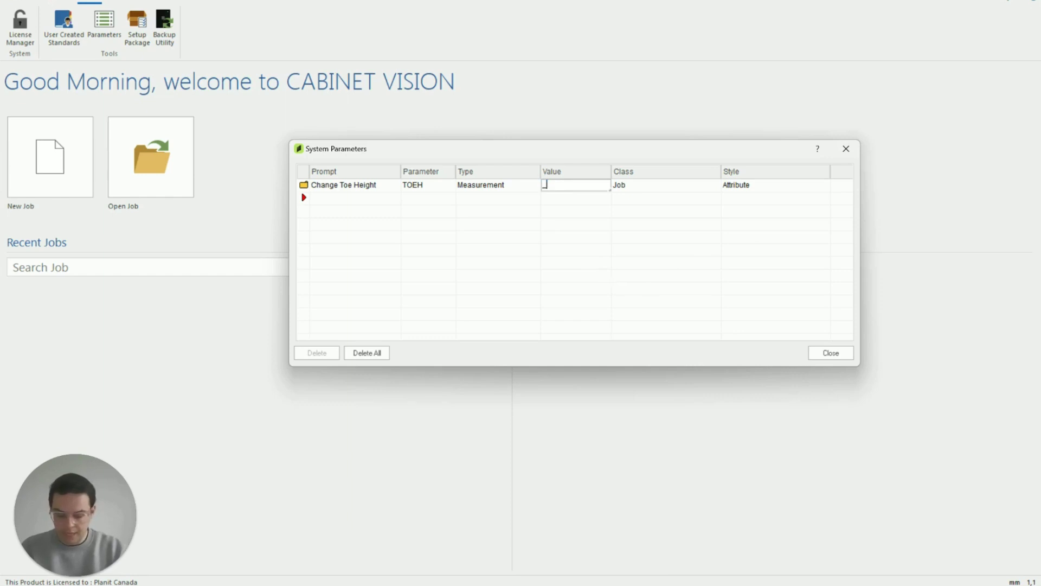
type("CV:")
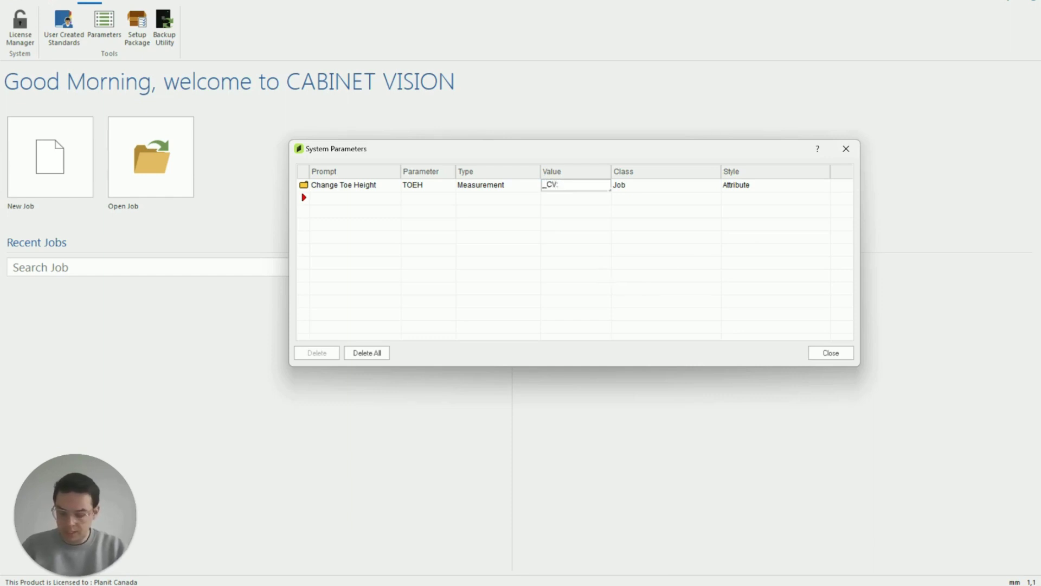
type("238")
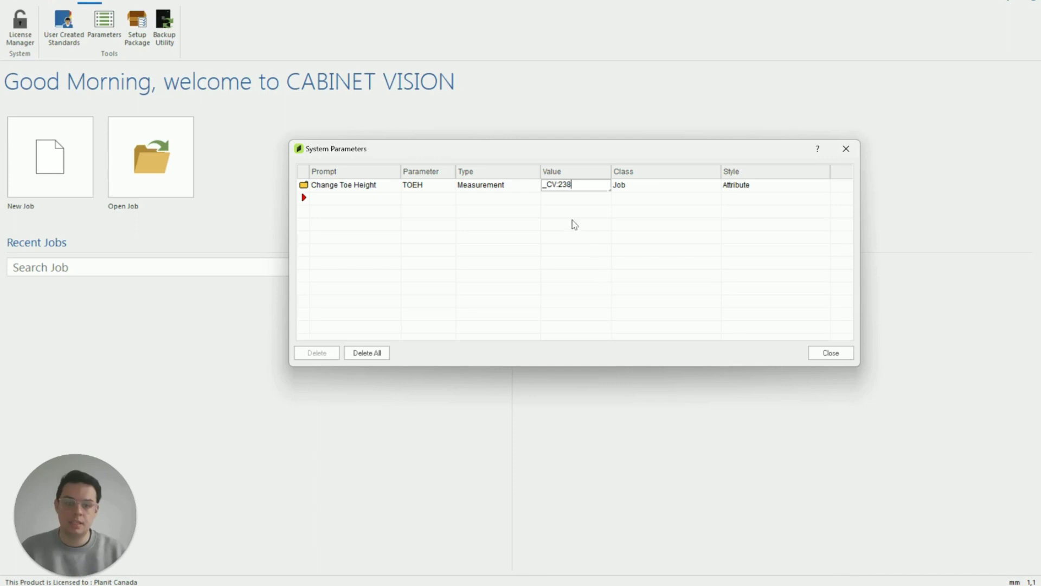
key("Return")
left_click(578, 187)
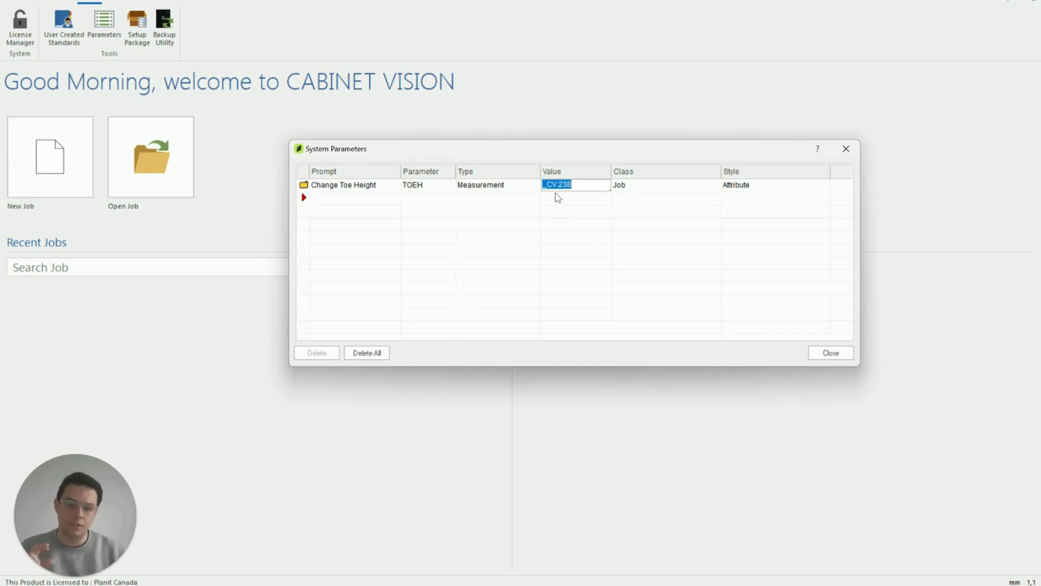
left_click(555, 200)
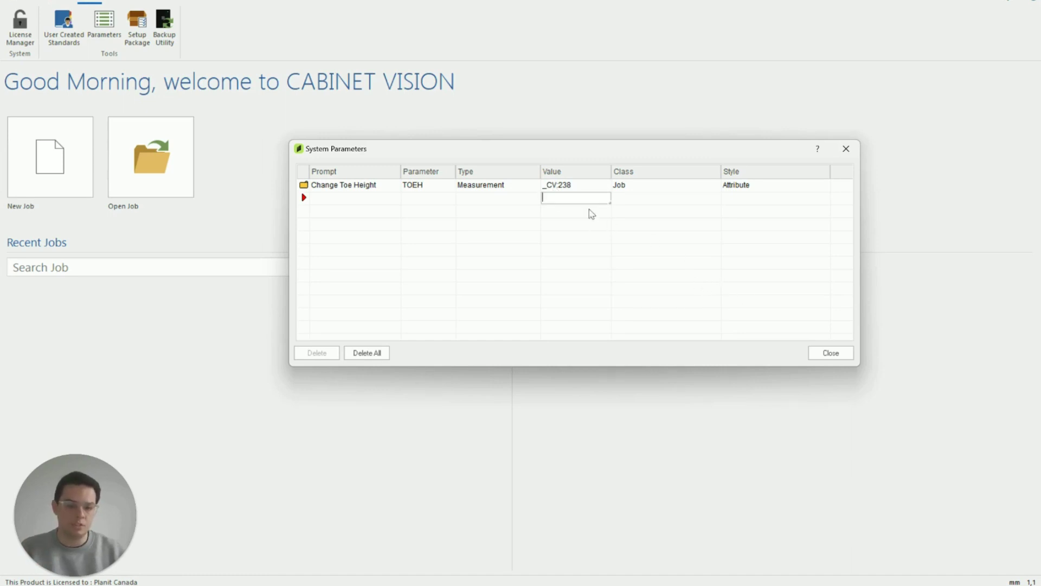
Step: Close System Parameters and open the Toe Kick assembly standards
left_click(830, 354)
scroll(319, 35, "up", 1)
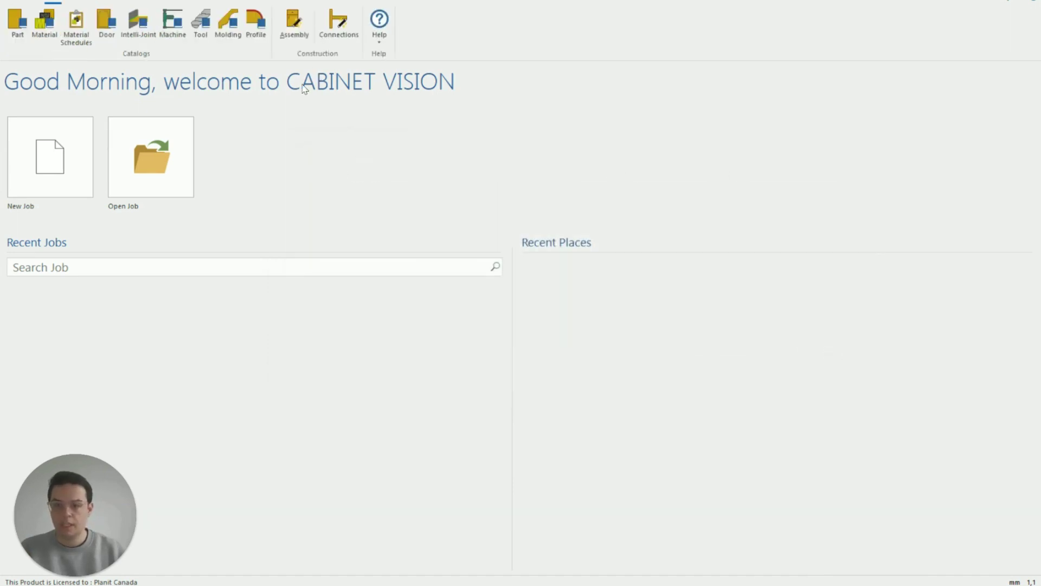
left_click(308, 43)
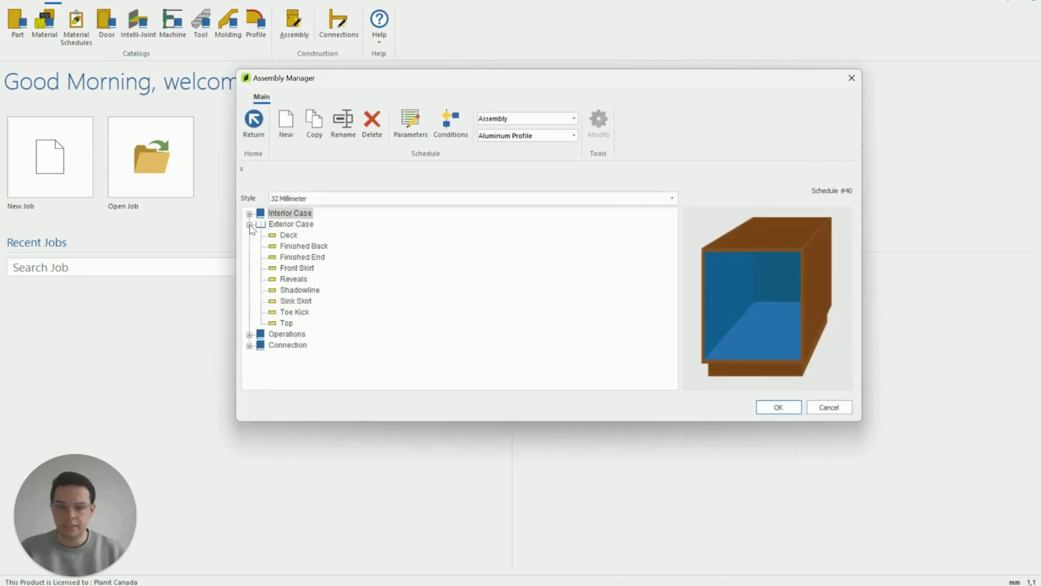
left_click(307, 314)
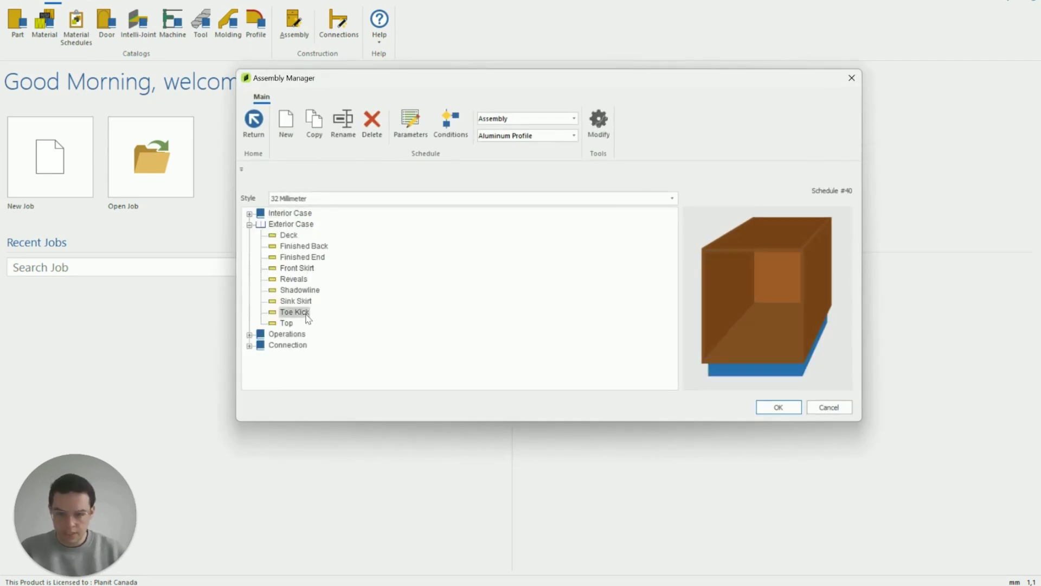
double_click(306, 314)
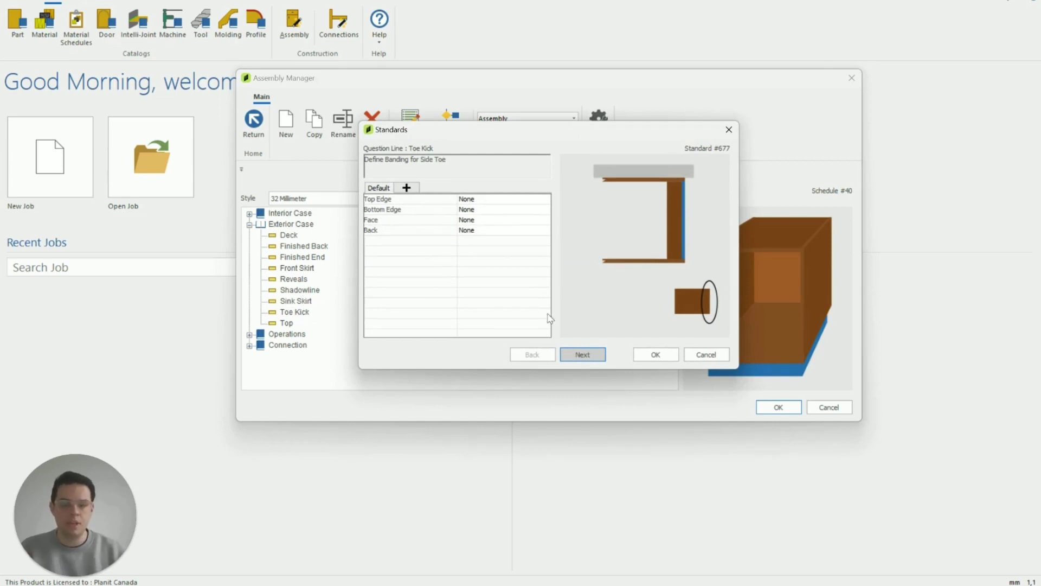
Step: Check toe-kick standard #238, then close Standards and Assembly Manager
left_click(582, 357)
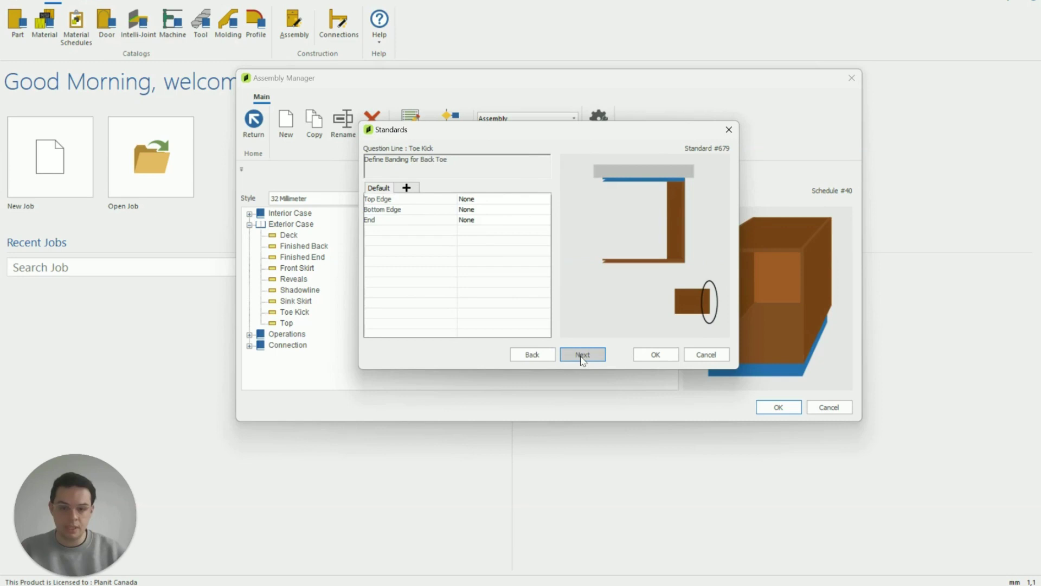
left_click(582, 356)
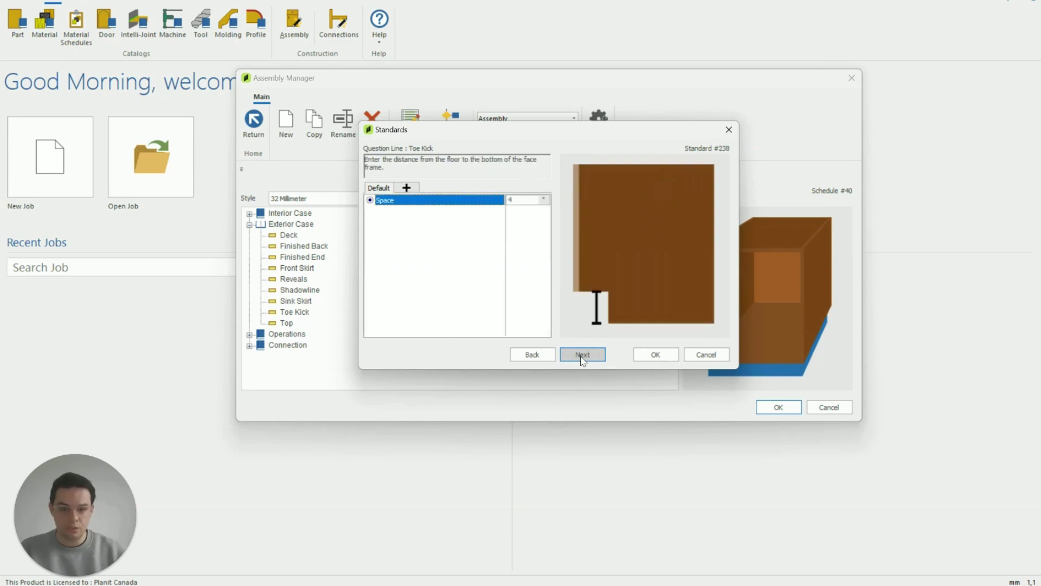
left_click(729, 129)
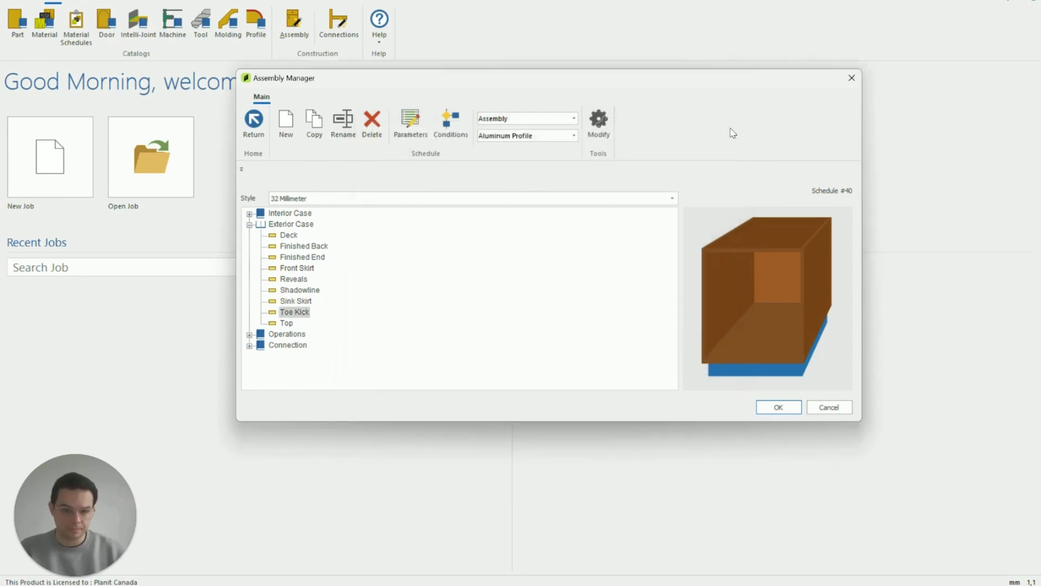
left_click(851, 77)
Step: Change the Change Toe Height parameter's class from Job to Room and close the list
left_click(89, 2)
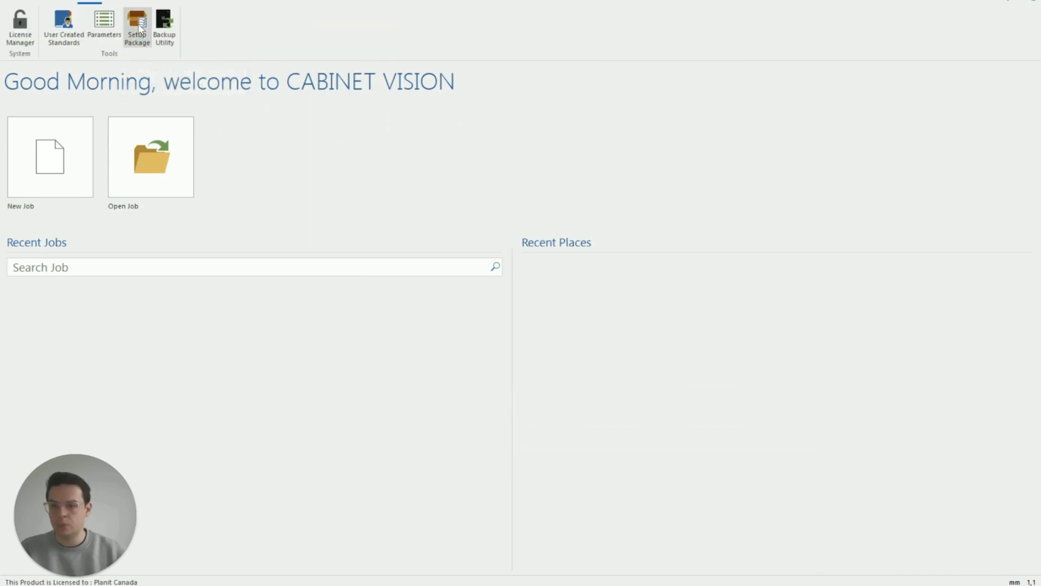
left_click(114, 44)
left_click(583, 187)
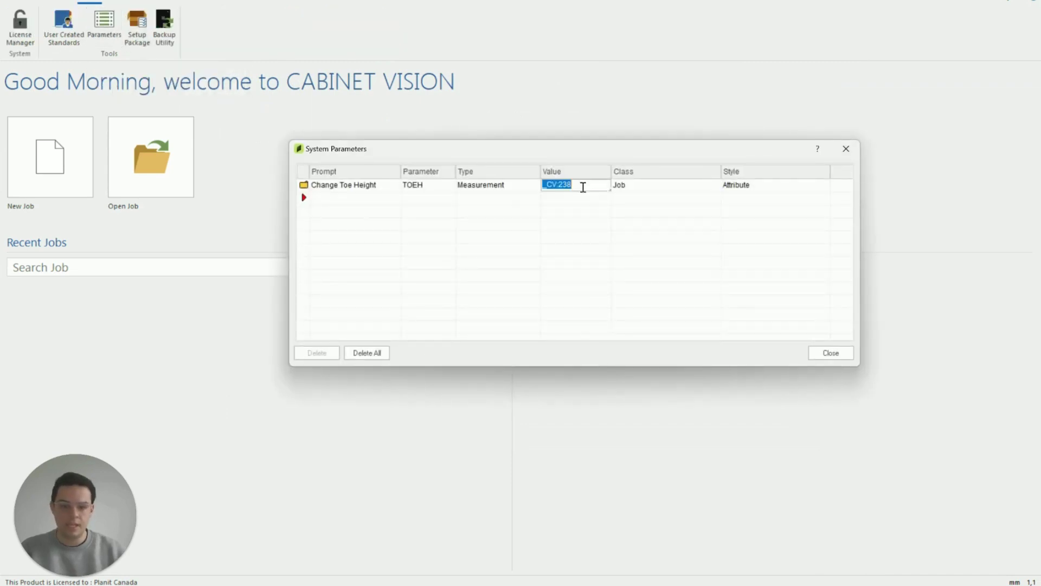
left_click(655, 189)
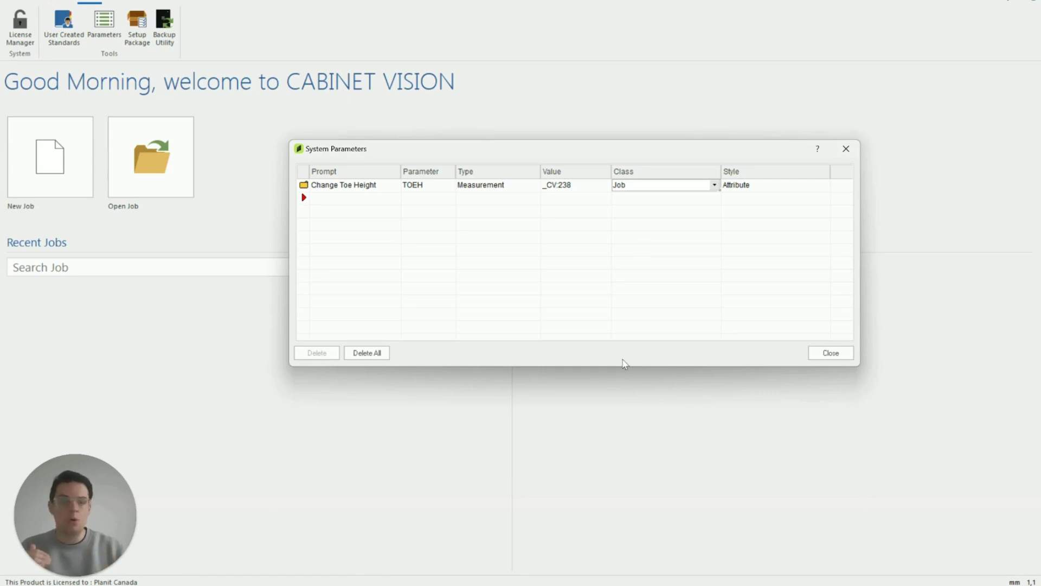
left_click(714, 185)
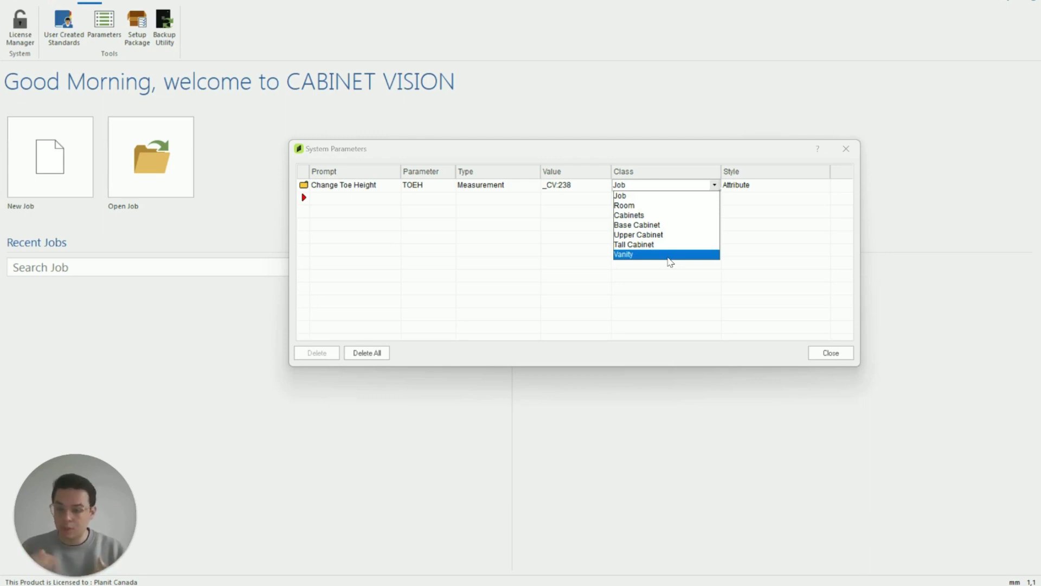
left_click(635, 207)
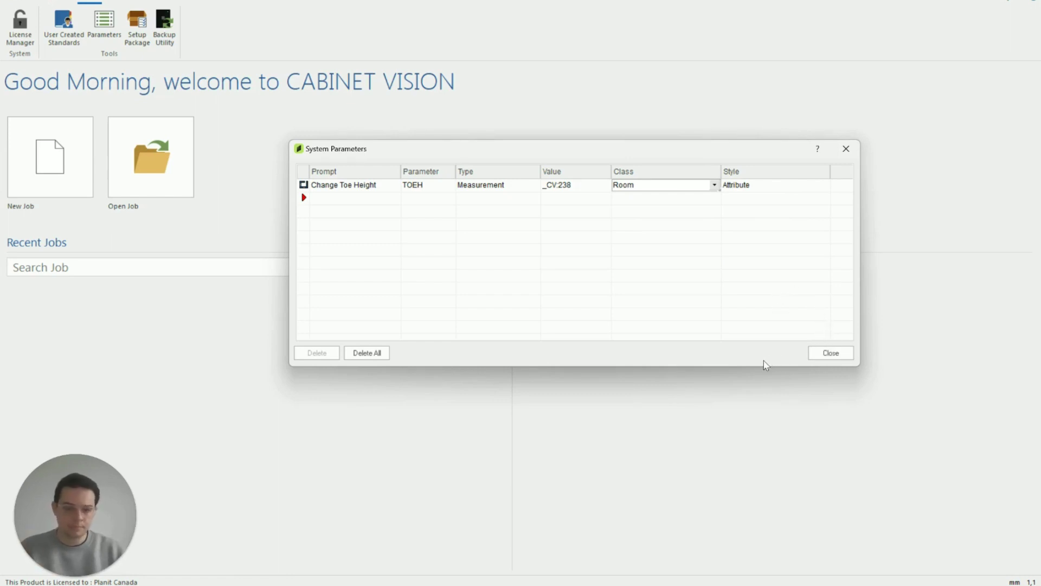
left_click(827, 358)
Step: Start a new job and draw a single wall about 3133.1 long
left_click(56, 170)
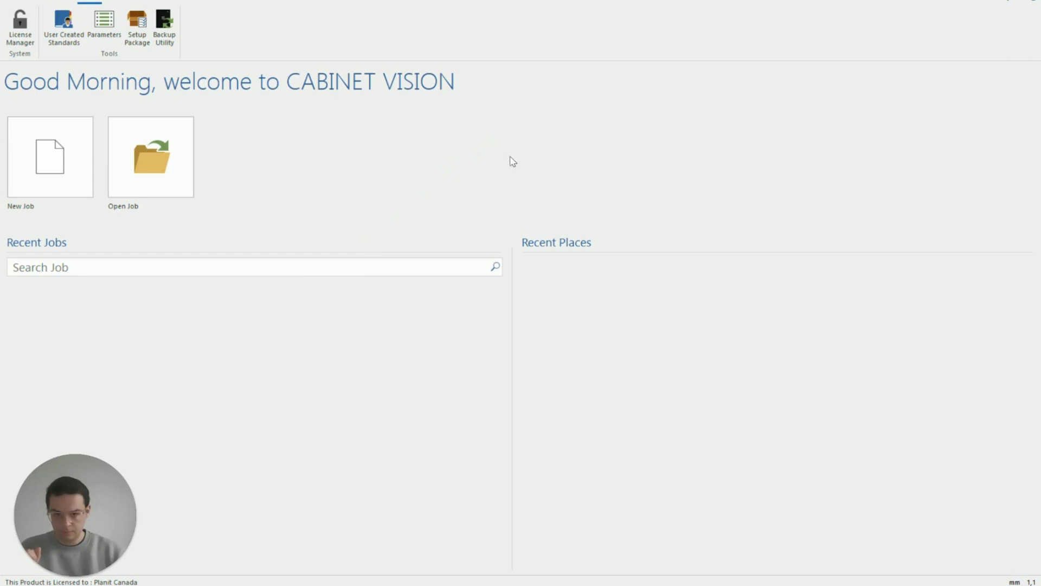
key("Return")
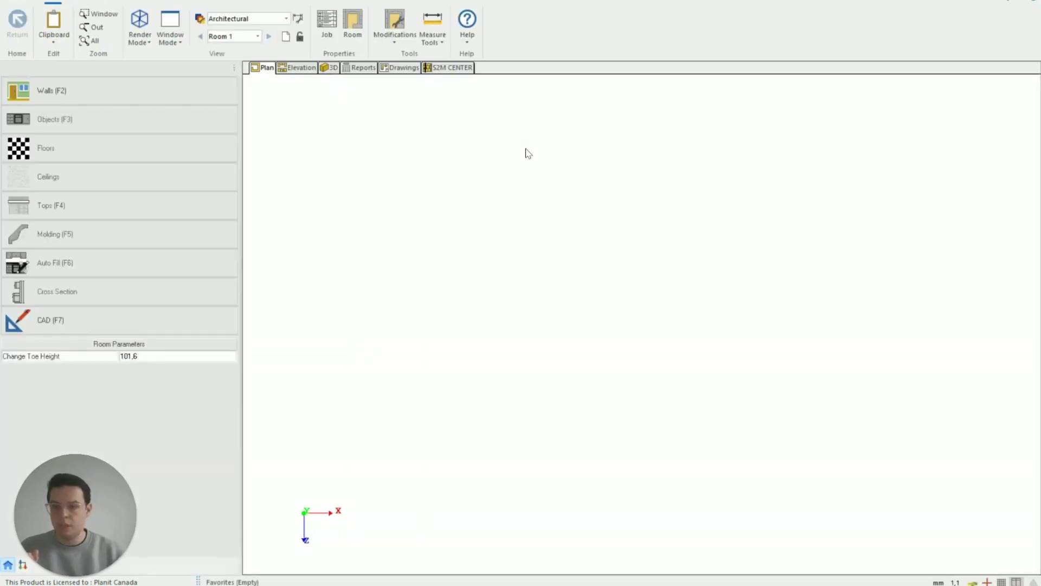
left_click(102, 88)
left_click(405, 182)
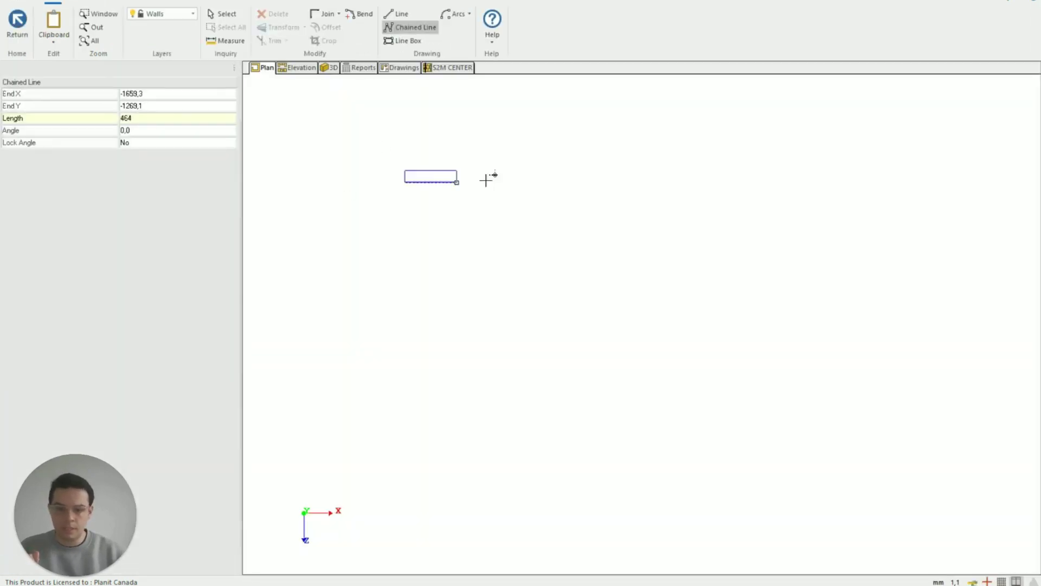
left_click(754, 180)
right_click(766, 244)
Step: In the wall's elevation, place three Base Door (Pair) base cabinets side by side
left_click(299, 68)
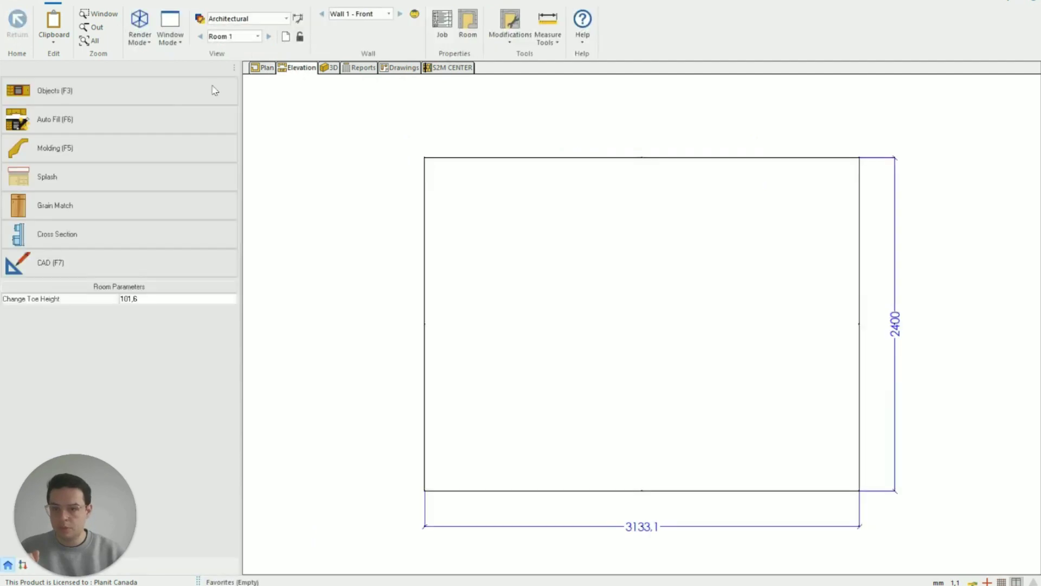
left_click(108, 95)
left_click(62, 121)
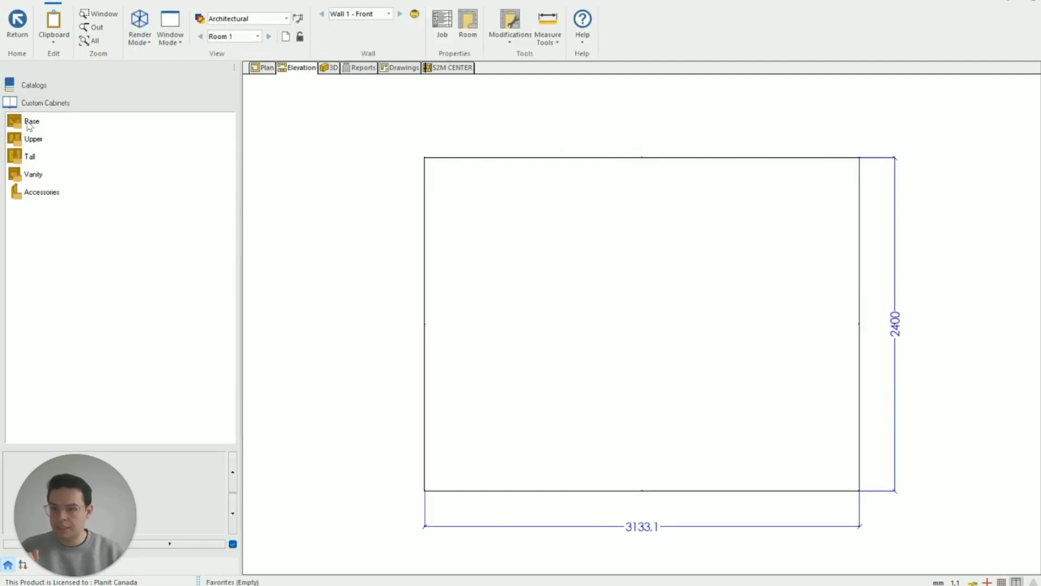
left_click(31, 125)
left_click(45, 140)
left_click(61, 192)
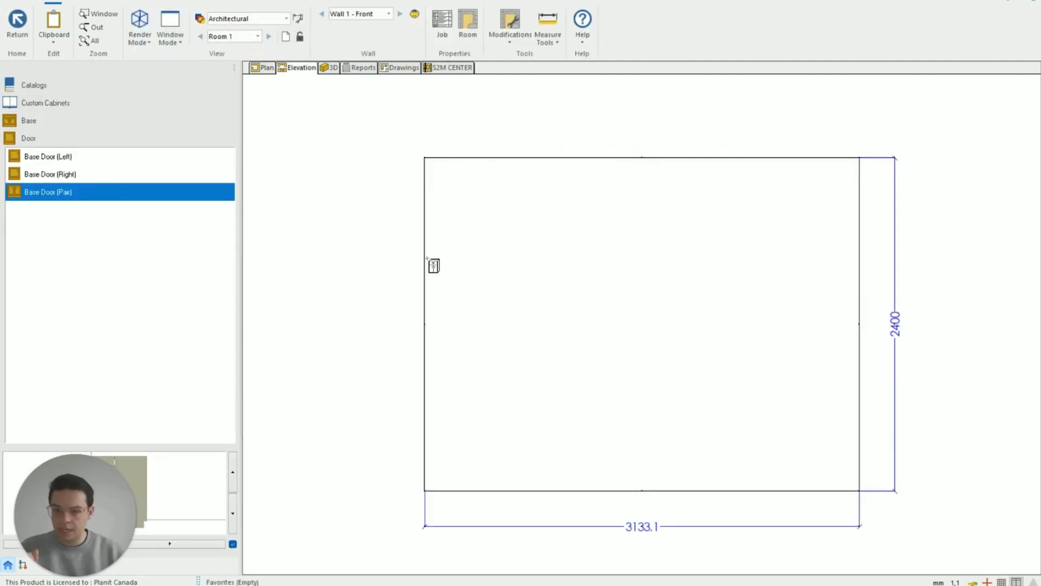
left_click(603, 423)
left_click(709, 423)
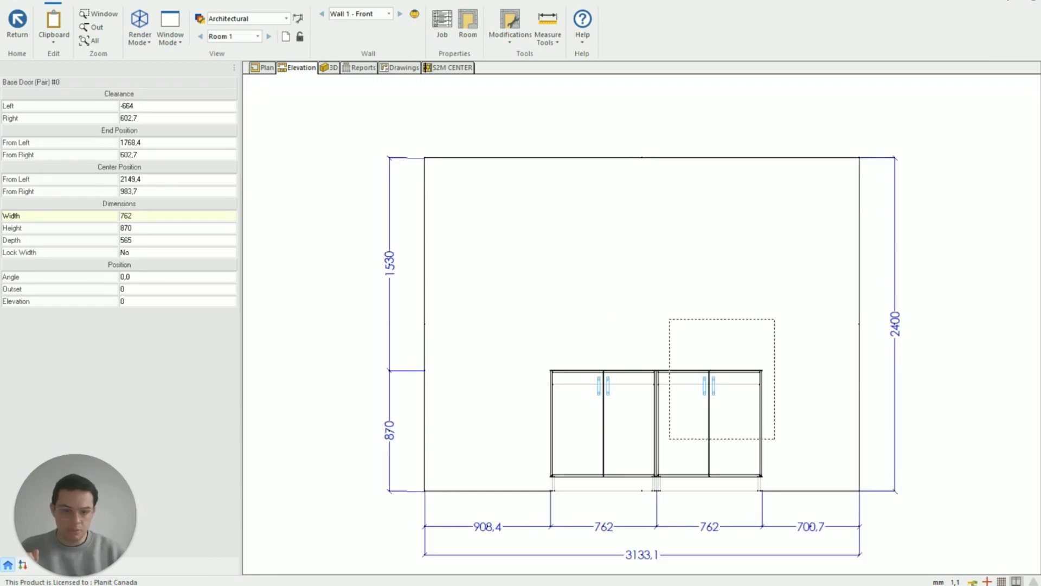
left_click(810, 423)
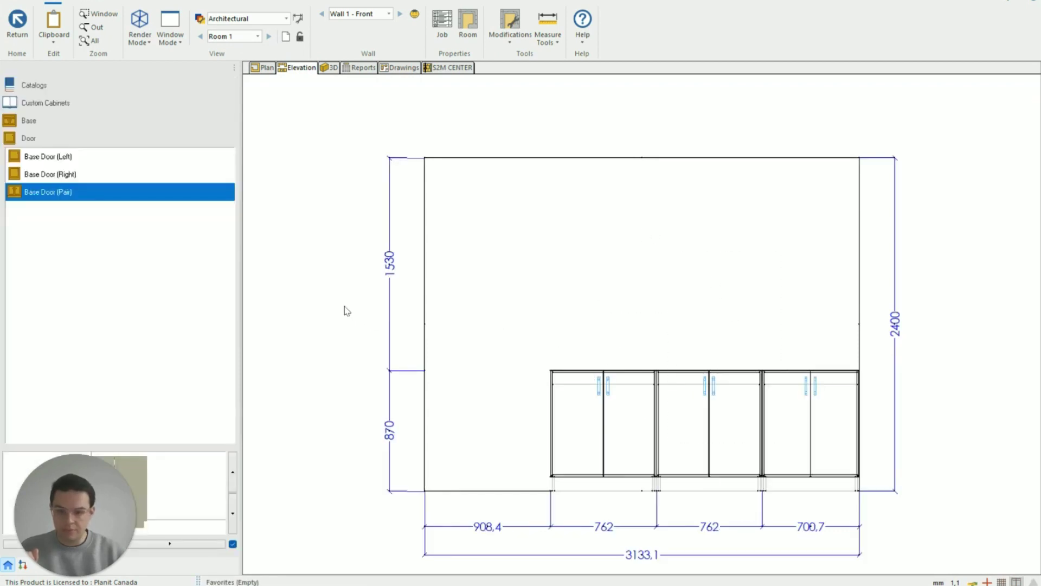
key("Escape")
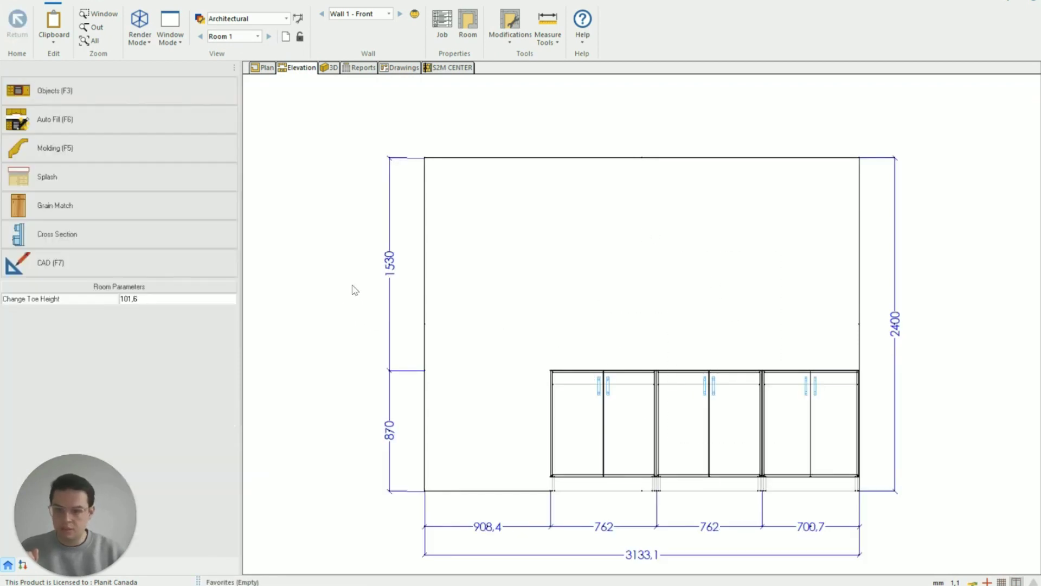
Step: Set the room's Change Toe Height to 150, then raise it to 250
left_click(165, 299)
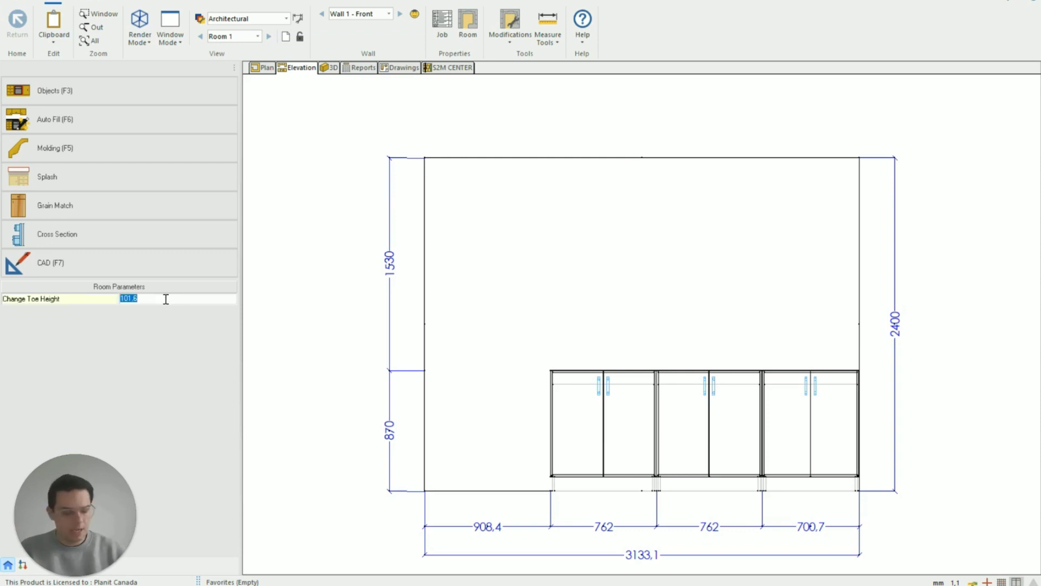
type("150")
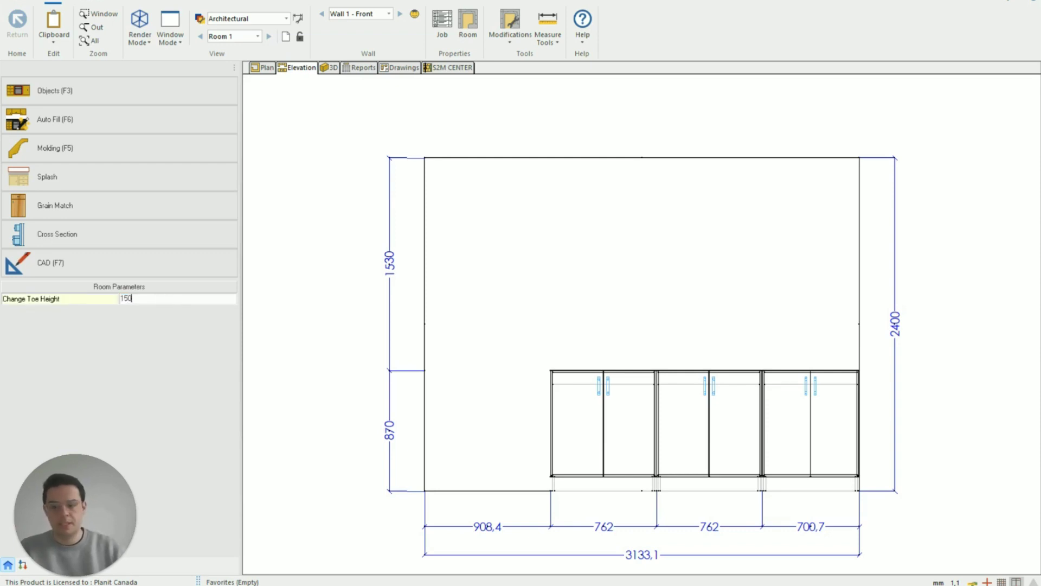
key("Return")
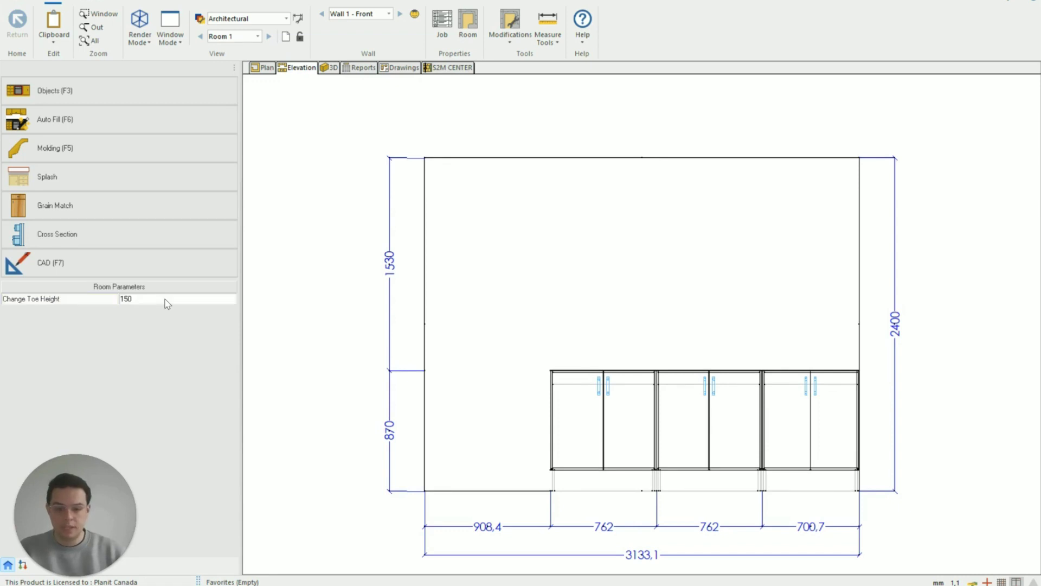
left_click(166, 299)
type("250")
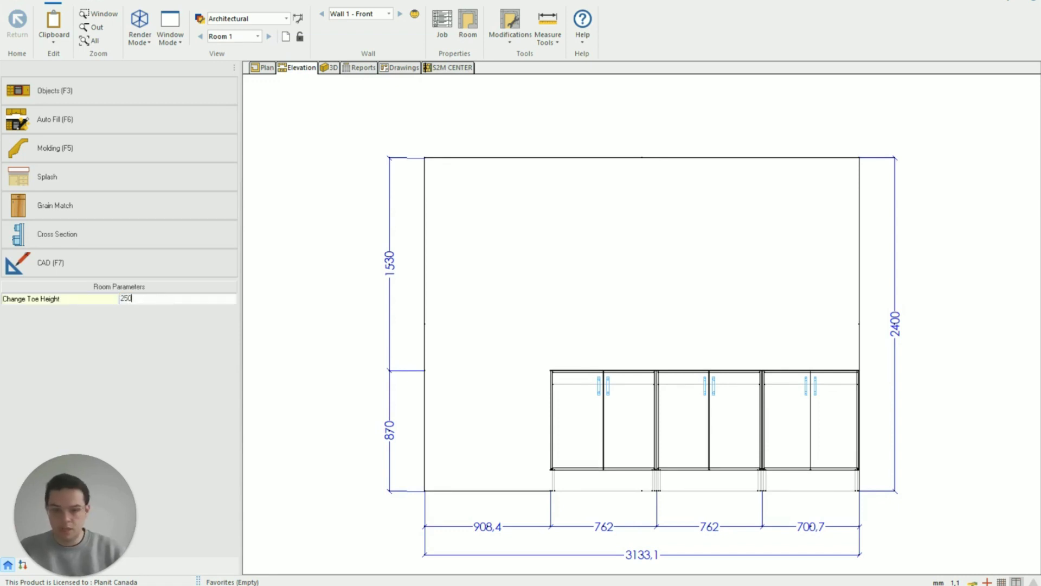
key("Return")
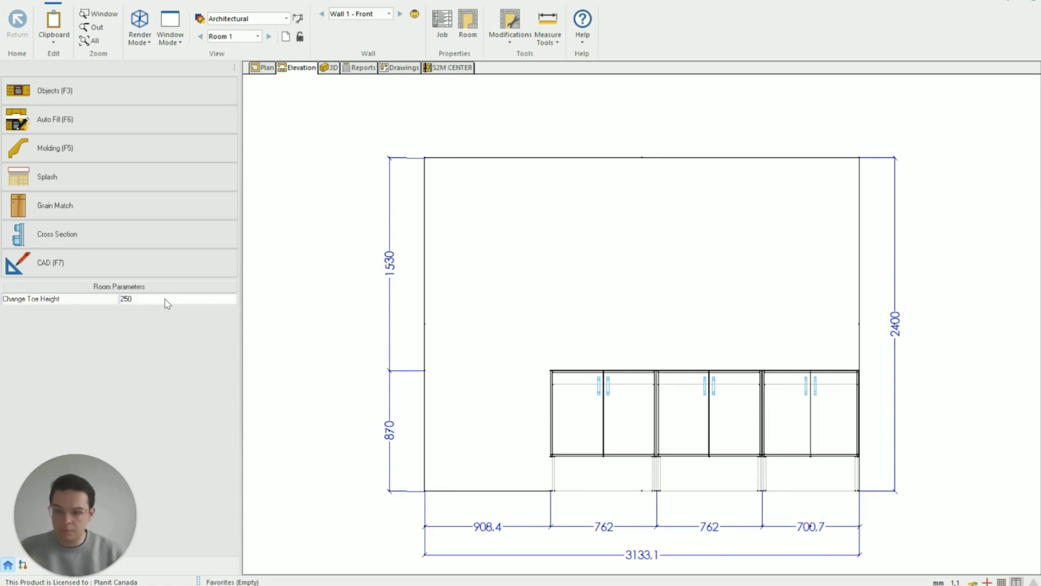